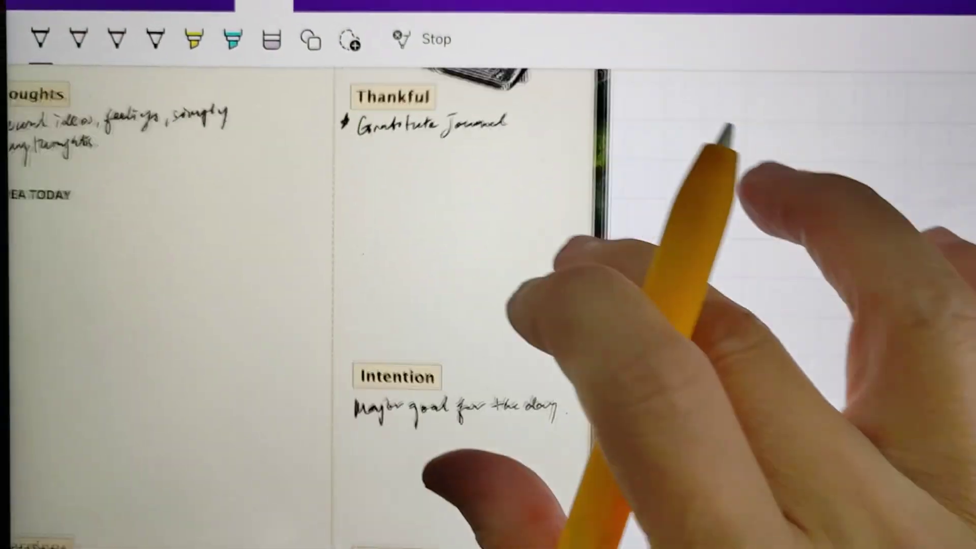
Ink a short dash under the handwritten 'Gratitude Journal' line in the Thankful box.
{"action": "left_click_drag", "start_coordinate": [352, 166], "coordinate": [358, 165]}
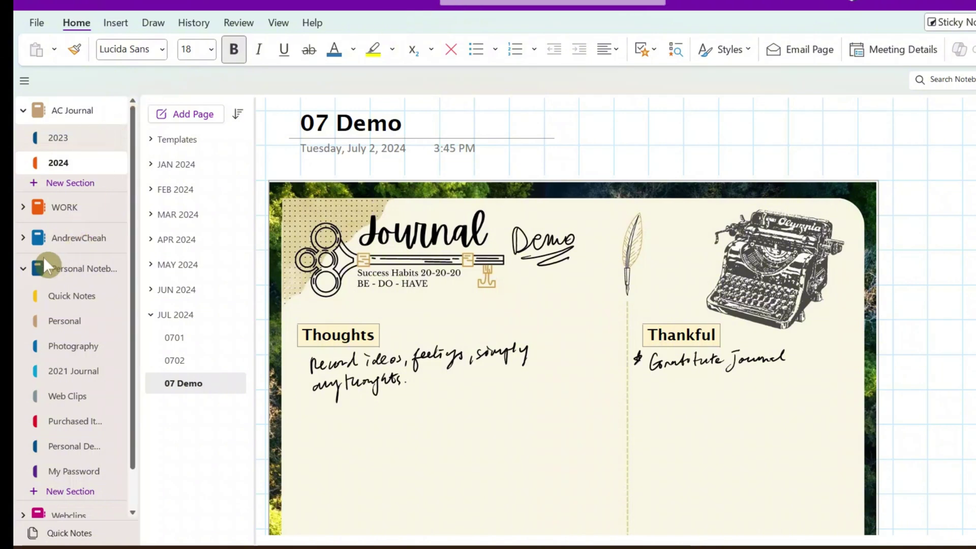
Collapse Personal Notebook so Webclips and Teams Notebook appear beneath it.
{"action": "left_click", "coordinate": [23, 270]}
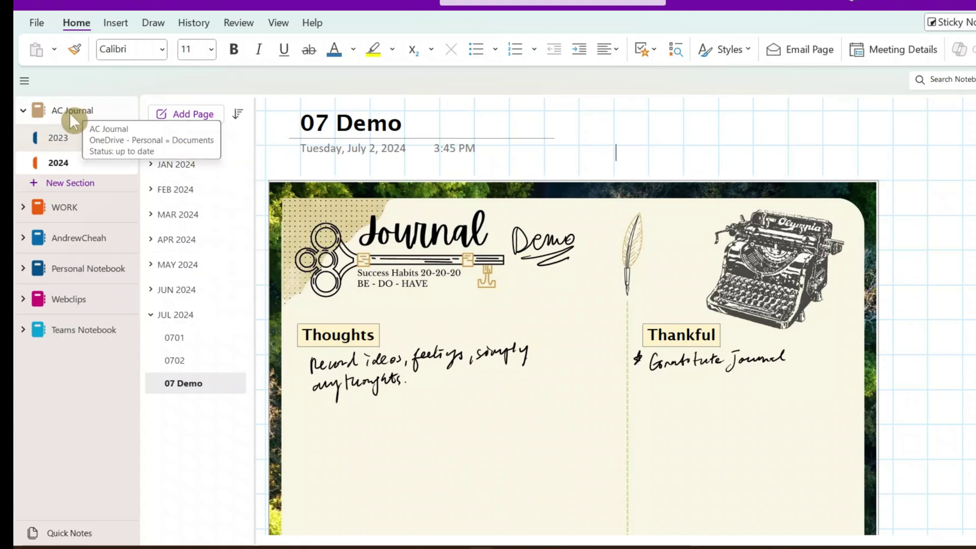
{"action": "left_click", "coordinate": [34, 21]}
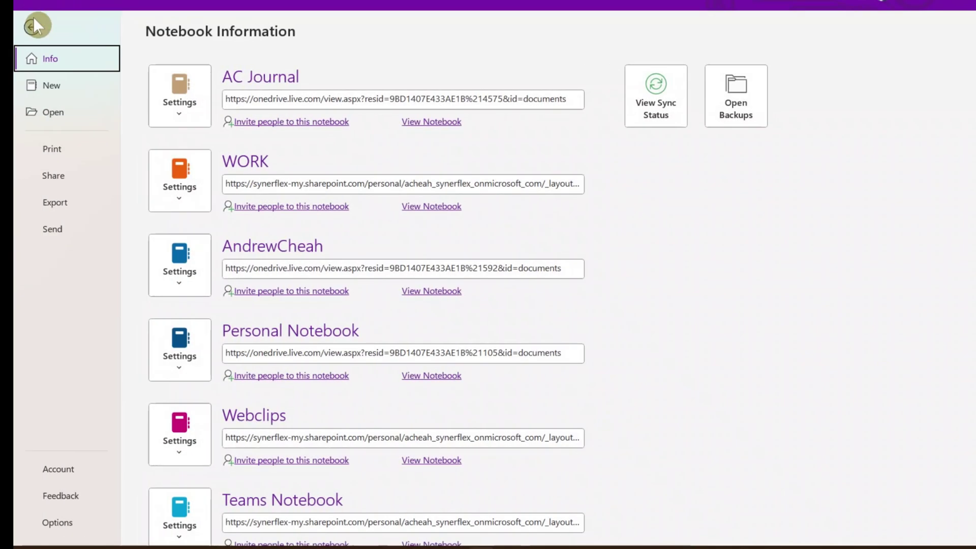
{"action": "left_click", "coordinate": [62, 87]}
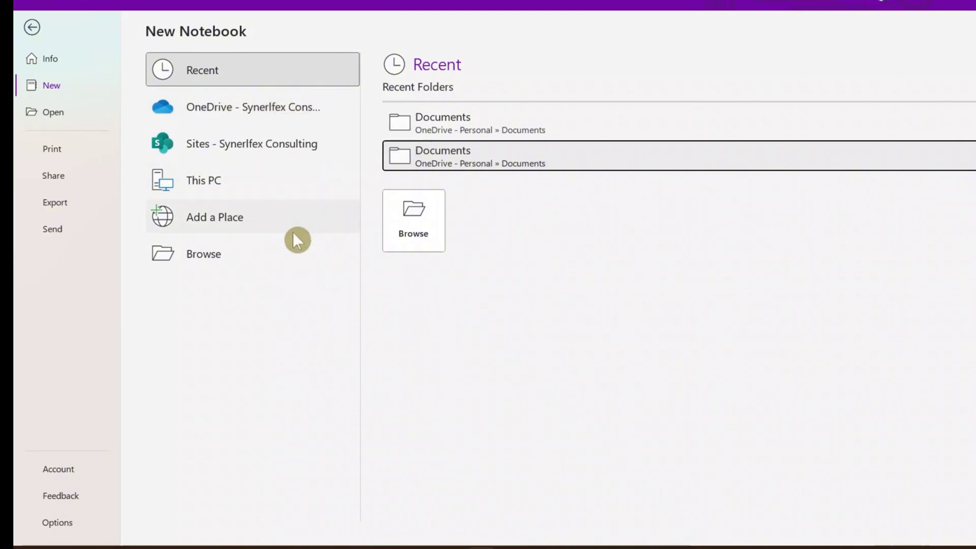
{"action": "left_click", "coordinate": [33, 26]}
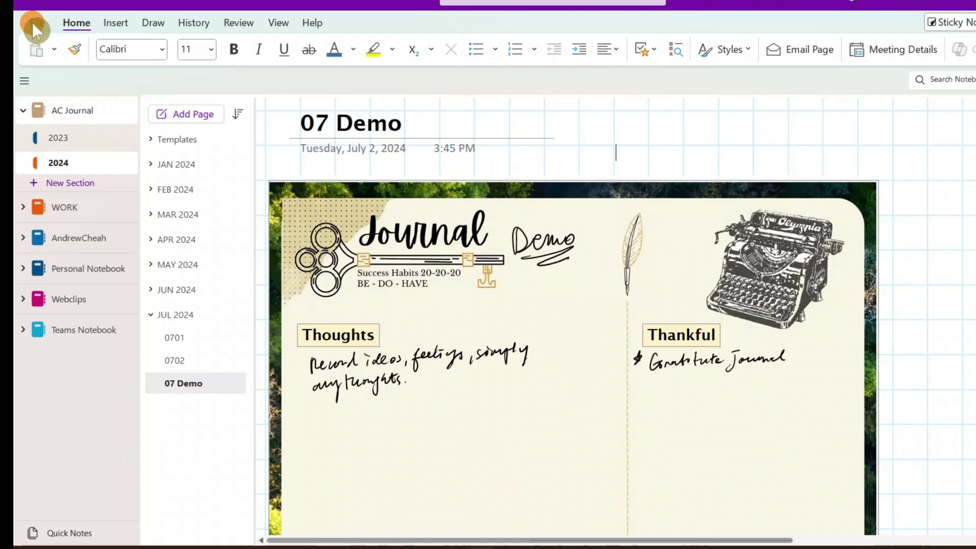
Create a new AC Journal section, titling its first page and the section '2025'.
{"action": "left_click", "coordinate": [60, 184]}
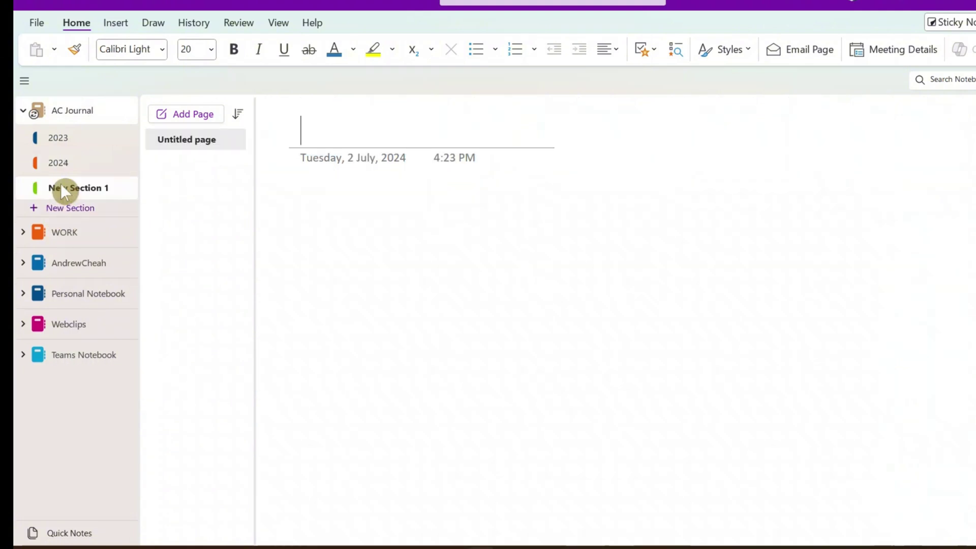
{"action": "type", "text": "2025"}
{"action": "key", "text": "Return"}
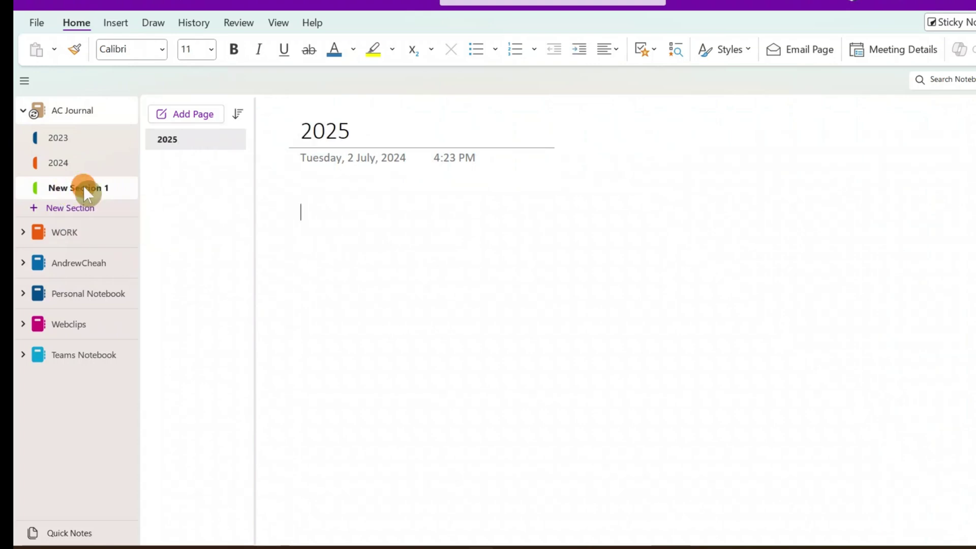
{"action": "double_click", "coordinate": [84, 186]}
{"action": "triple_click", "coordinate": [83, 186]}
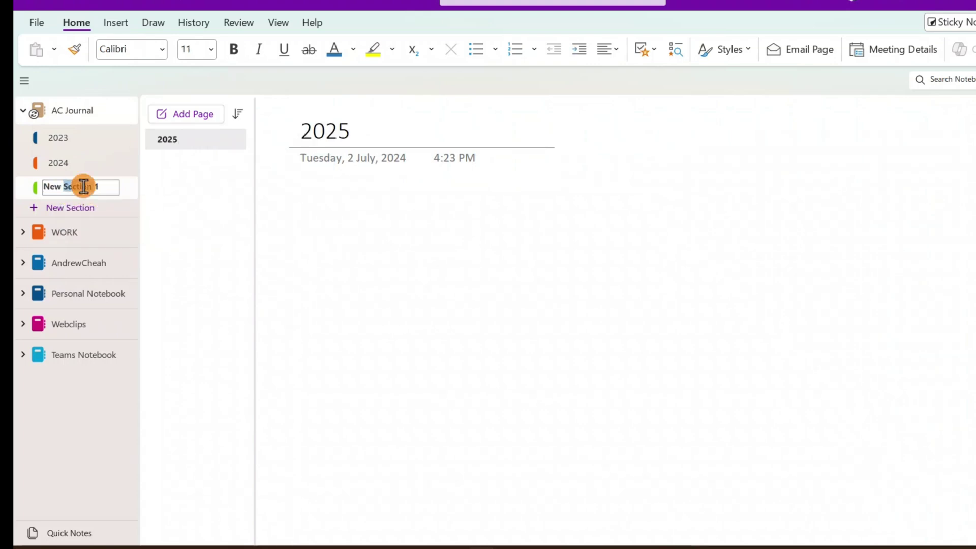
{"action": "type", "text": "2025"}
{"action": "left_click", "coordinate": [353, 211]}
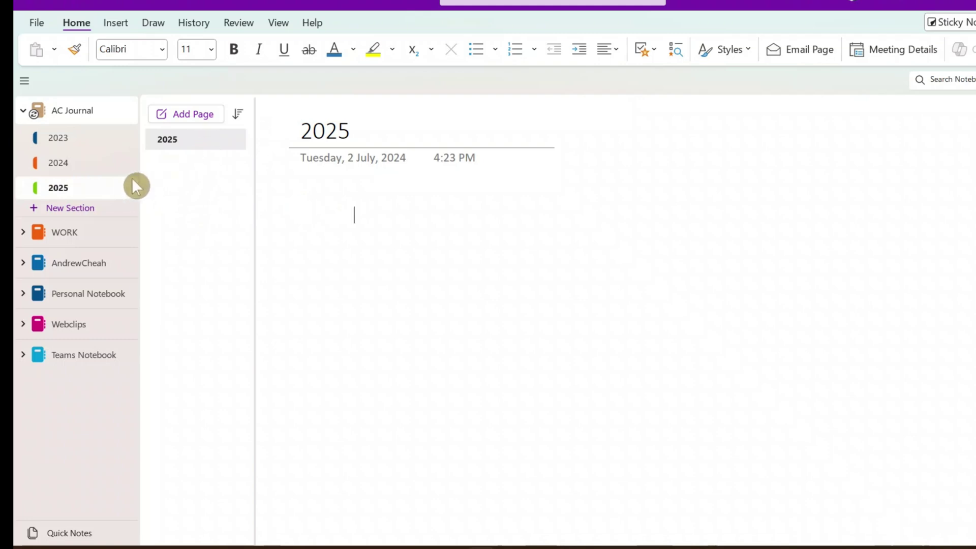
Retitle the section's first page 'JAN 2025'.
{"action": "double_click", "coordinate": [347, 132]}
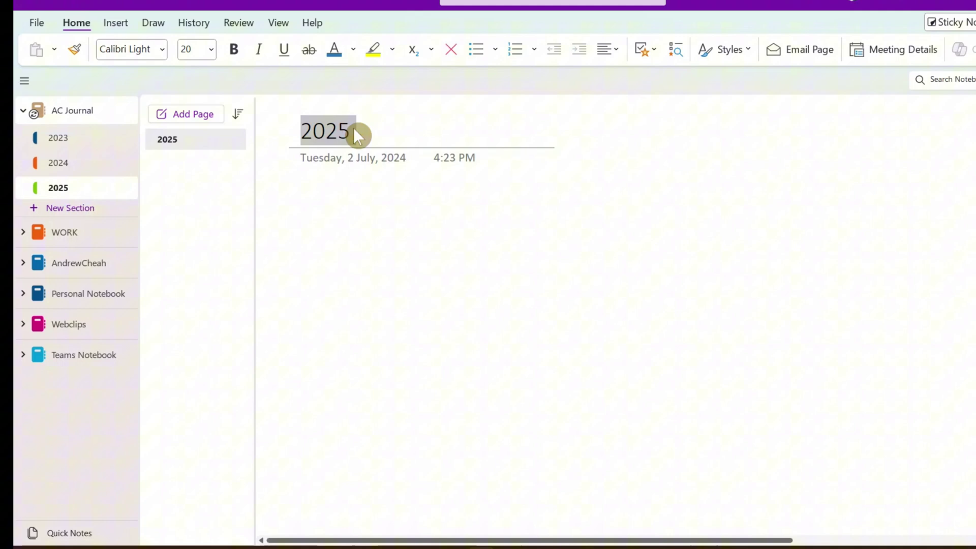
{"action": "type", "text": "JAN"}
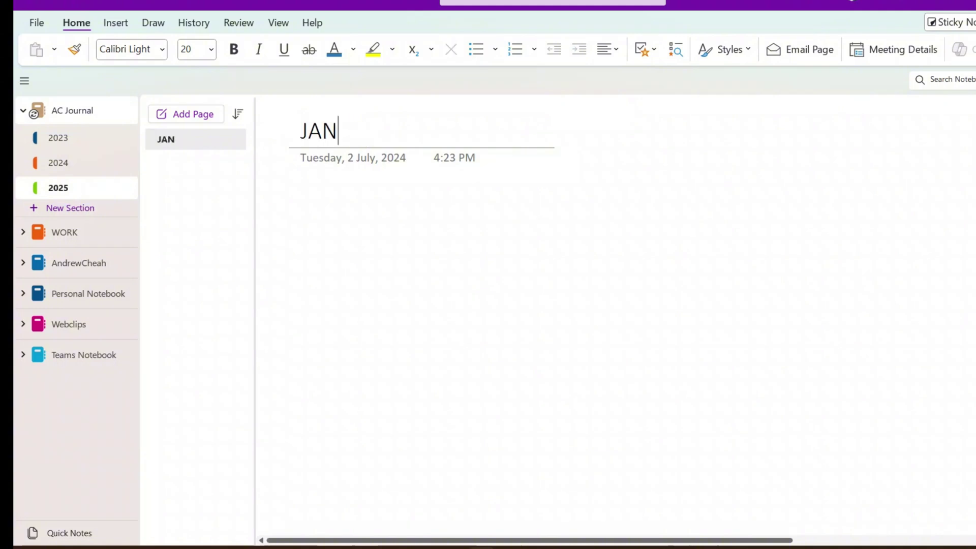
{"action": "type", "text": " 2025"}
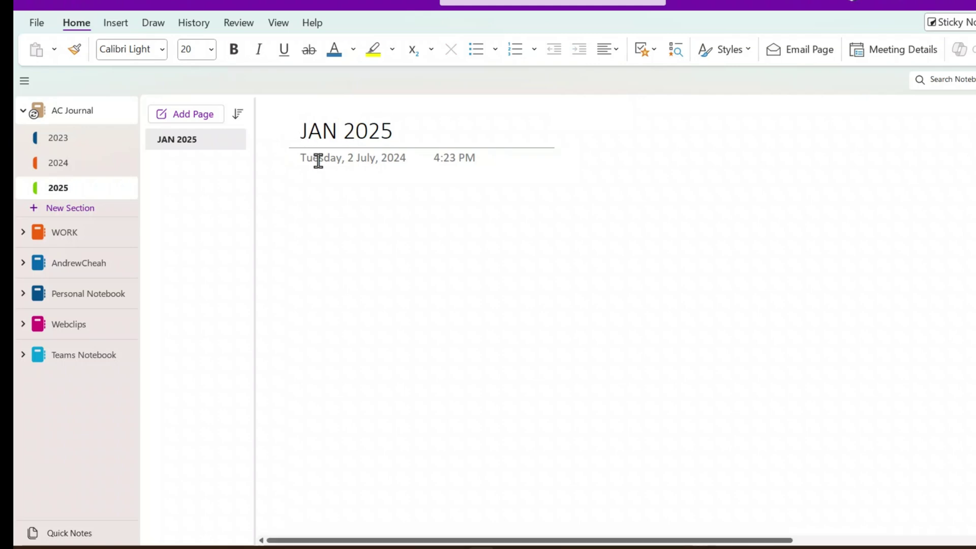
{"action": "left_click", "coordinate": [345, 236]}
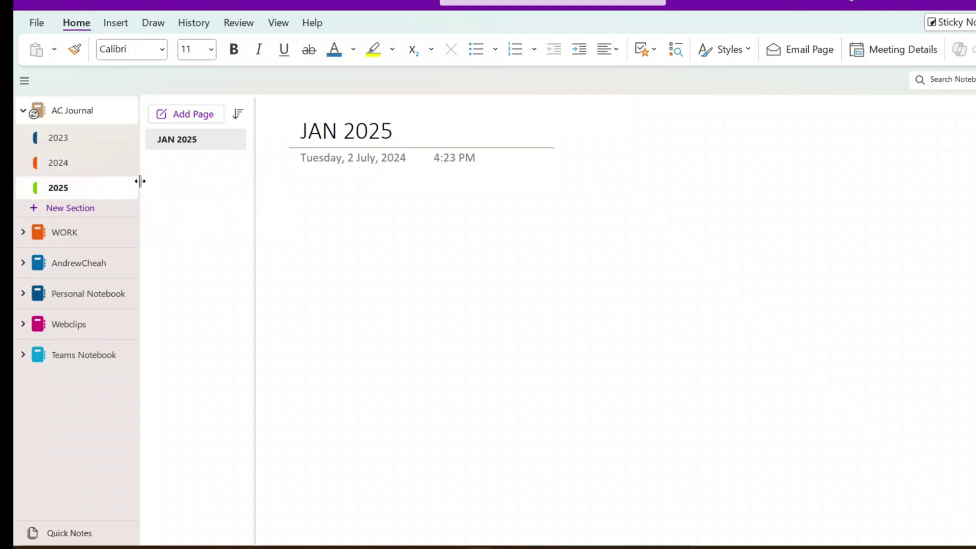
{"action": "left_click", "coordinate": [202, 175]}
Add a page titled 'Jan 01' and indent it as a subpage of JAN 2025.
{"action": "left_click", "coordinate": [197, 111]}
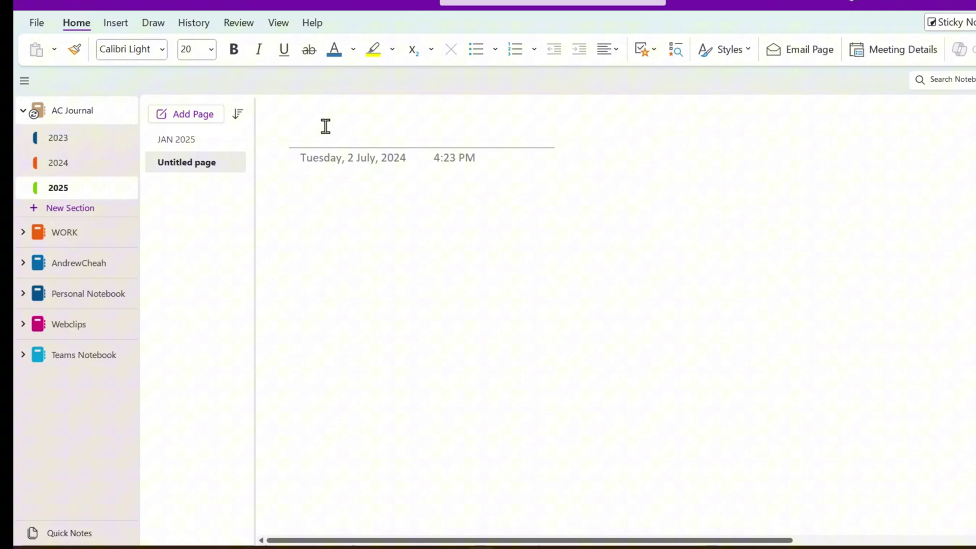
{"action": "type", "text": "Jan "}
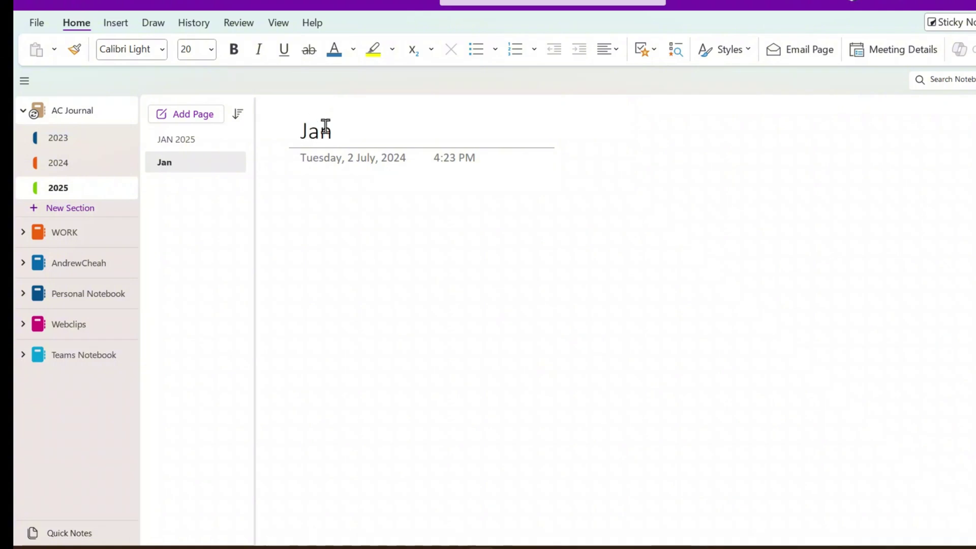
{"action": "type", "text": "01"}
{"action": "left_click", "coordinate": [331, 213]}
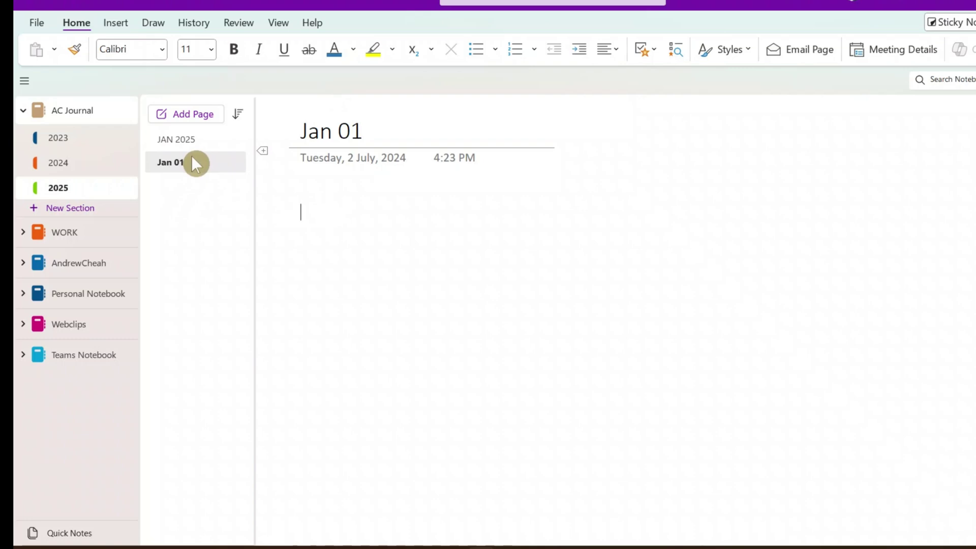
{"action": "left_click_drag", "start_coordinate": [184, 157], "coordinate": [204, 159]}
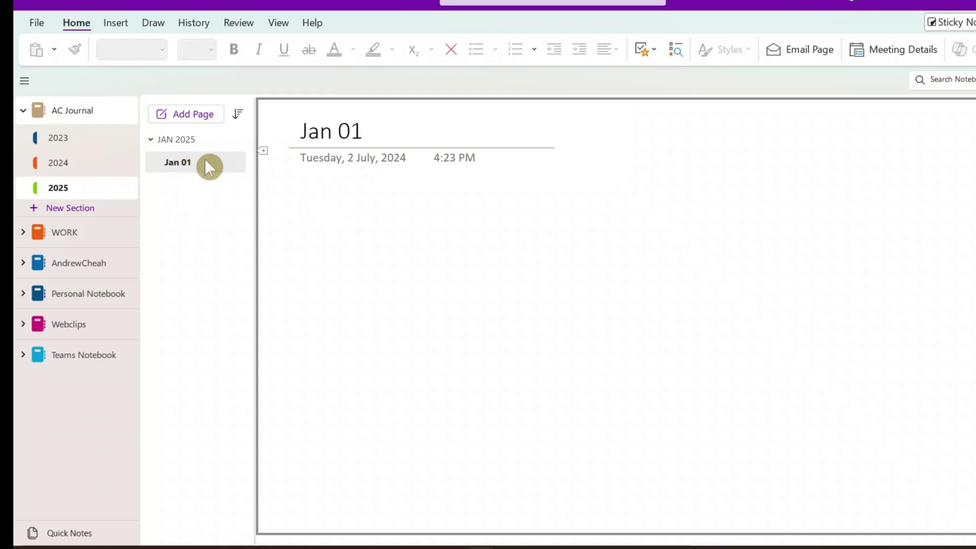
{"action": "left_click", "coordinate": [153, 141]}
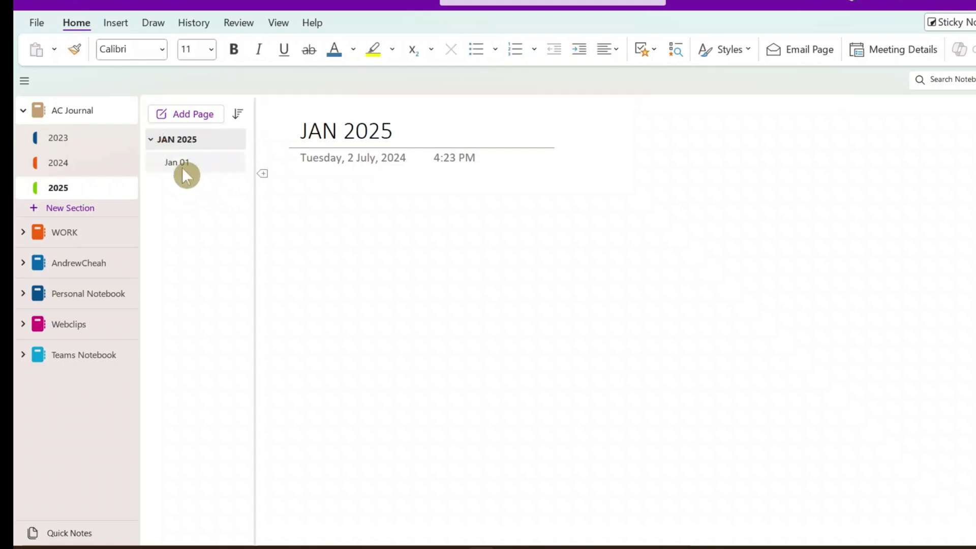
{"action": "left_click", "coordinate": [184, 159]}
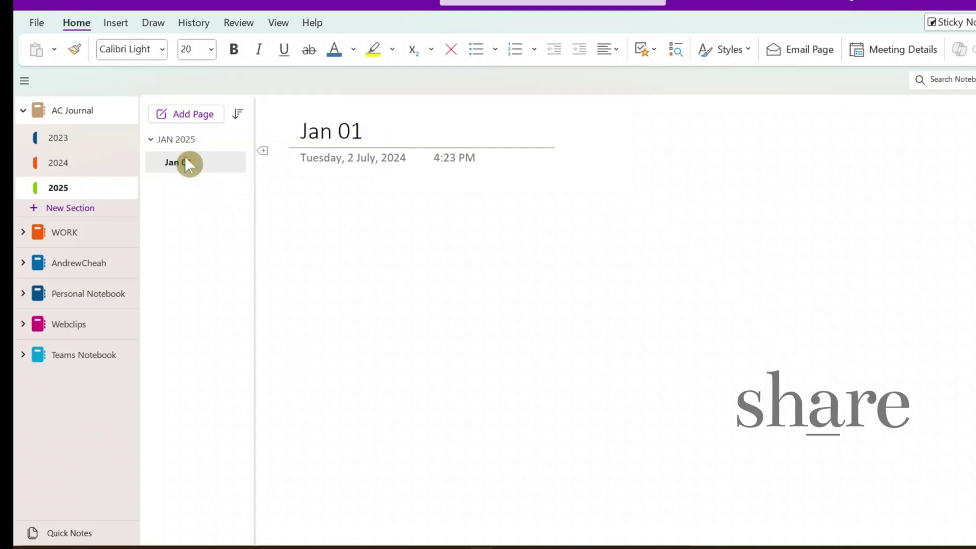
Add a page titled 'Jan 02' and indent it as a subpage of JAN 2025.
{"action": "left_click", "coordinate": [202, 114]}
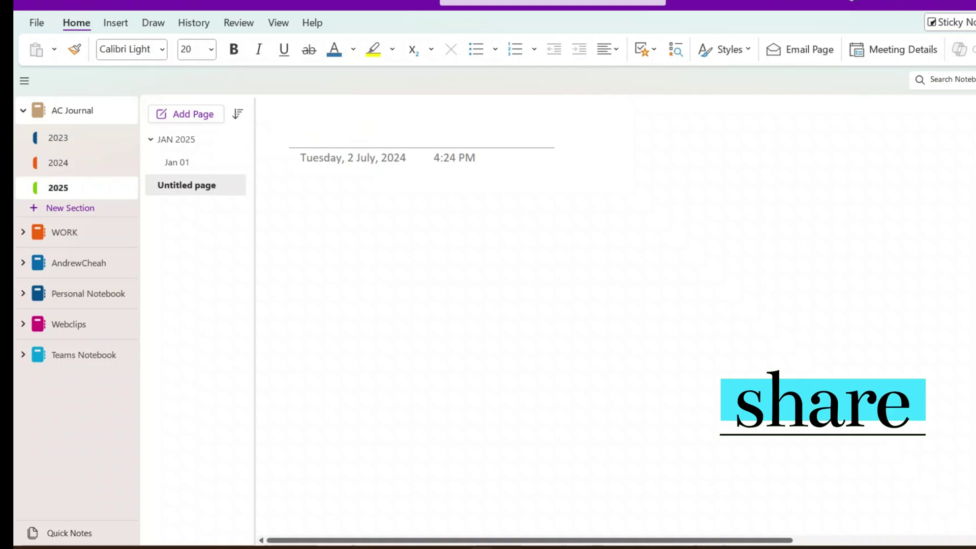
{"action": "type", "text": "Jan 02"}
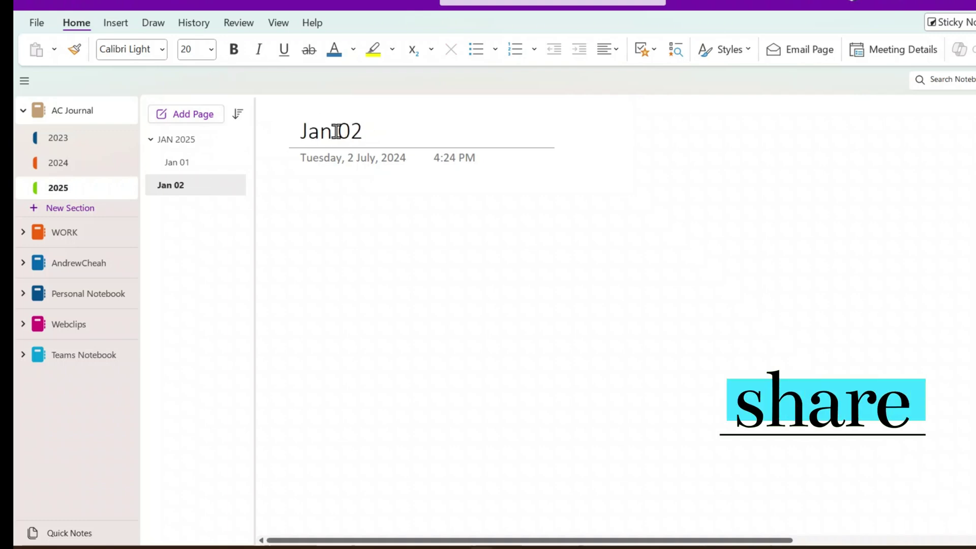
{"action": "key", "text": "Return"}
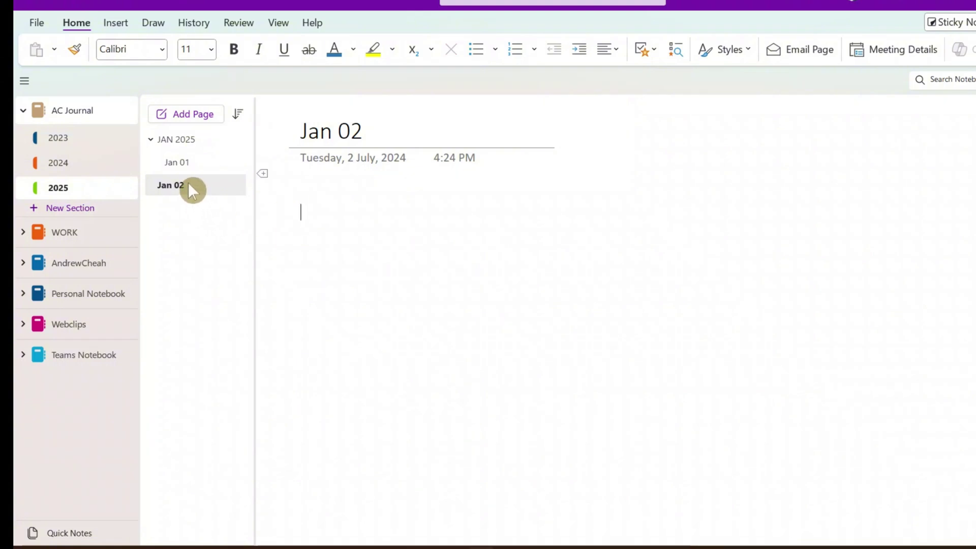
{"action": "left_click_drag", "start_coordinate": [180, 186], "coordinate": [197, 182]}
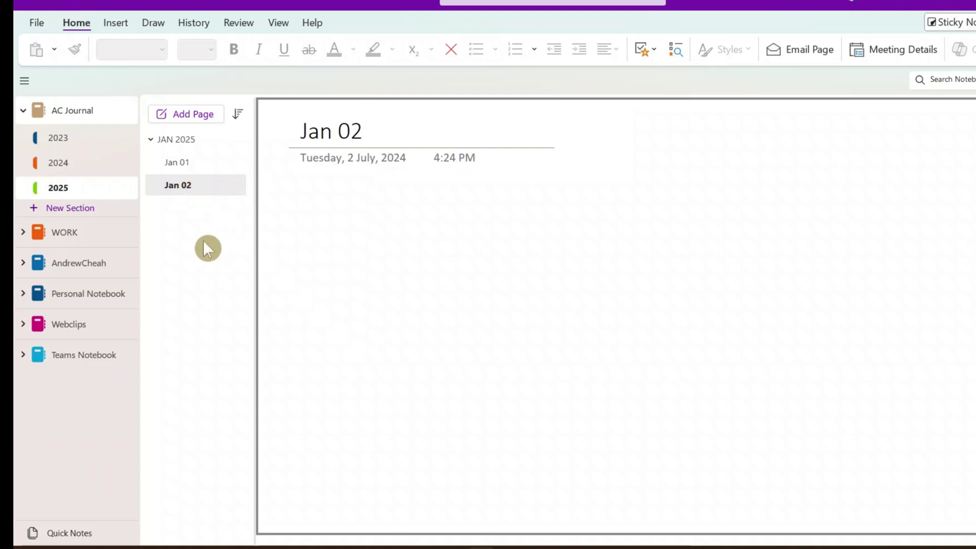
Add a new page titled 'Feb 2025' after Jan 02.
{"action": "left_click", "coordinate": [181, 211]}
{"action": "left_click", "coordinate": [194, 113]}
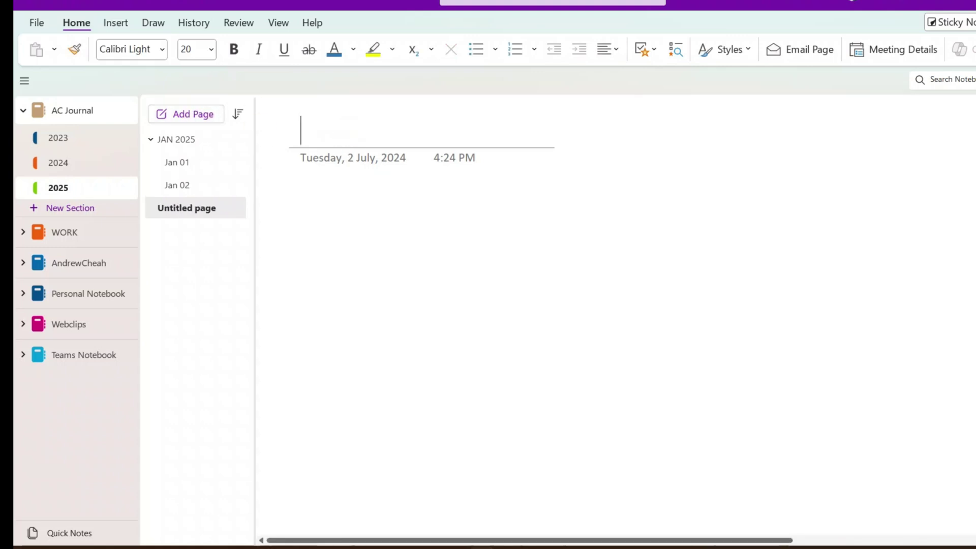
{"action": "type", "text": "Feb "}
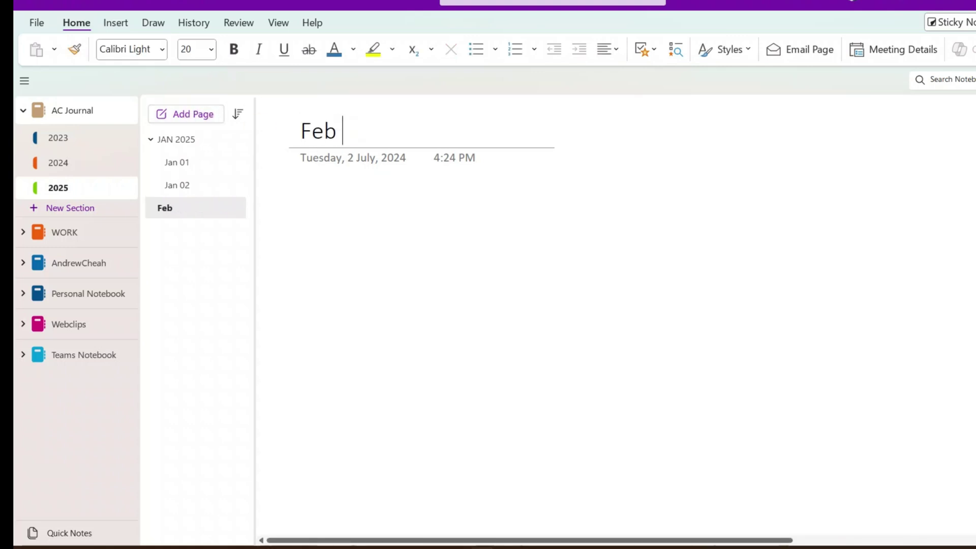
{"action": "type", "text": "2025"}
{"action": "left_click", "coordinate": [349, 217]}
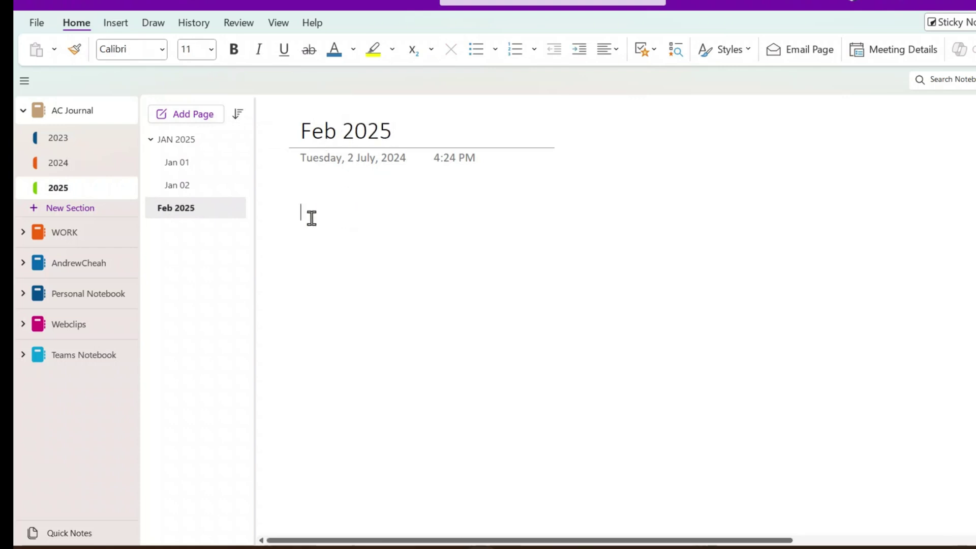
{"action": "left_click", "coordinate": [185, 208]}
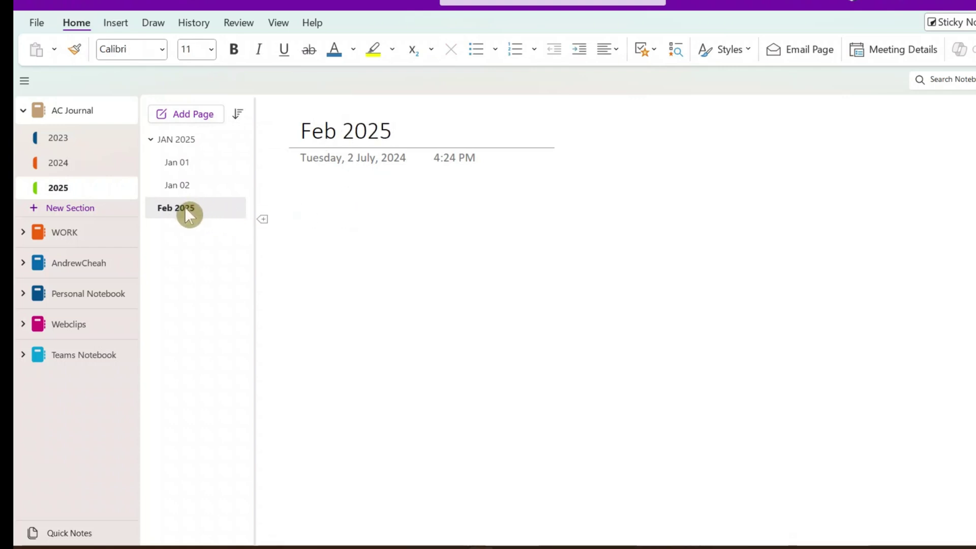
Add a page titled 'Feb 01' as a subpage of Feb 2025.
{"action": "left_click", "coordinate": [187, 110]}
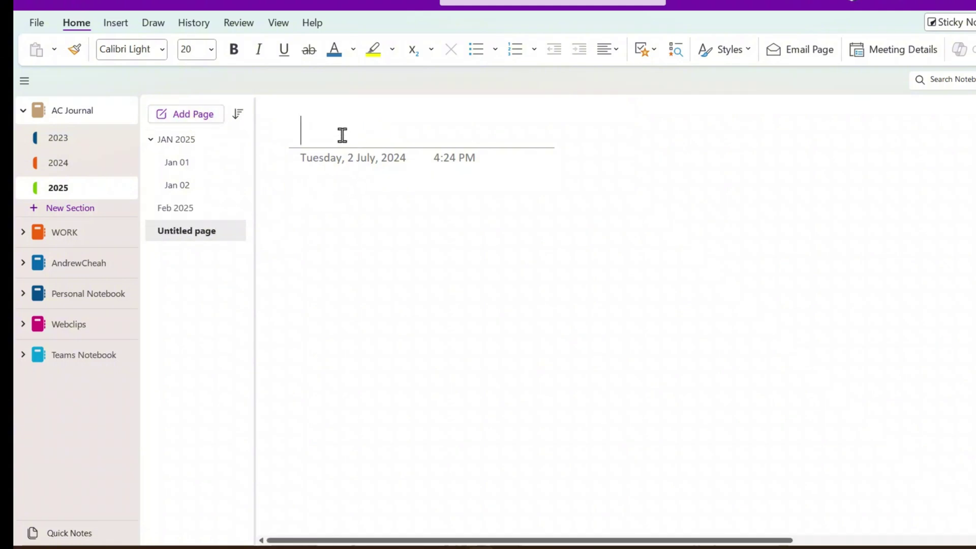
{"action": "type", "text": "Feb 01"}
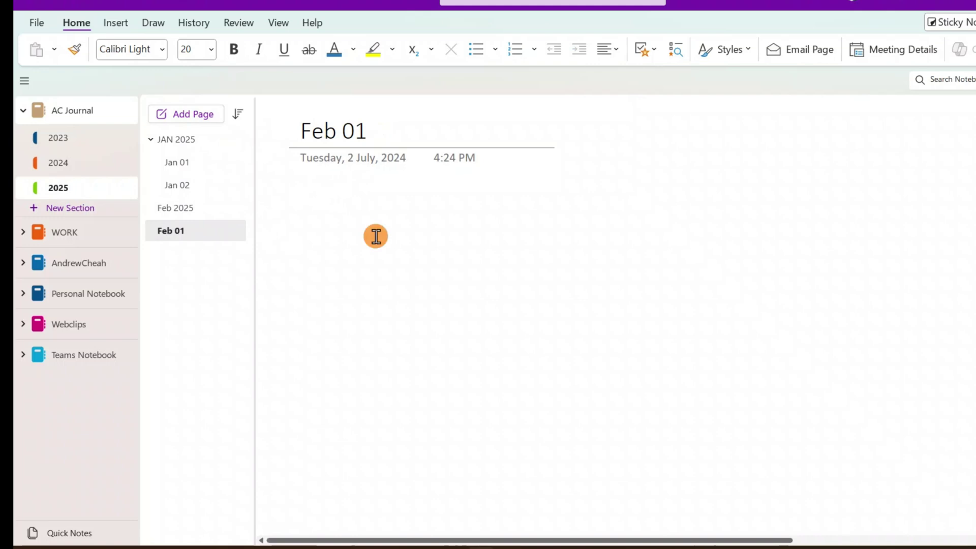
{"action": "key", "text": "Return"}
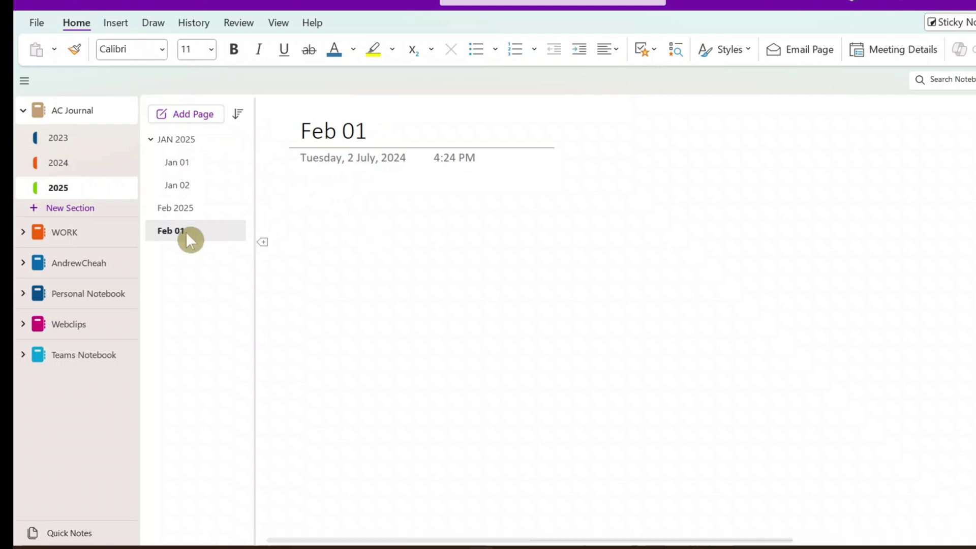
{"action": "left_click_drag", "start_coordinate": [186, 233], "coordinate": [247, 229]}
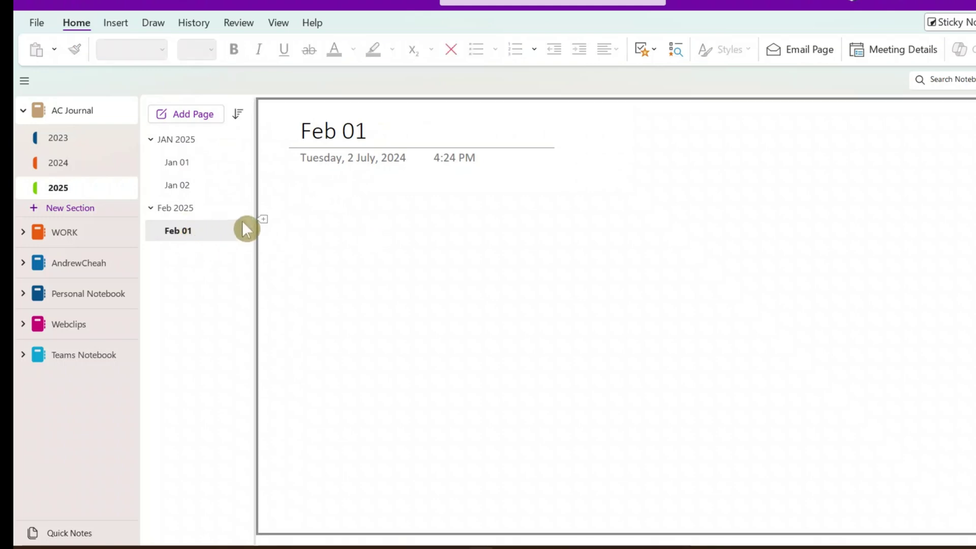
Collapse and re-expand the JAN 2025 and Feb 2025 page groups, opening Feb 2025.
{"action": "left_click", "coordinate": [150, 140]}
{"action": "left_click", "coordinate": [152, 163]}
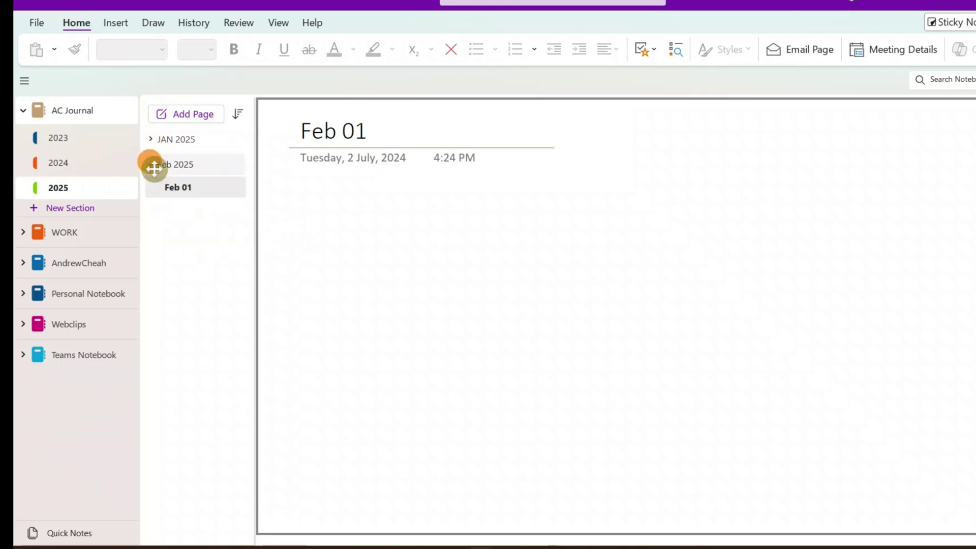
{"action": "left_click", "coordinate": [150, 163]}
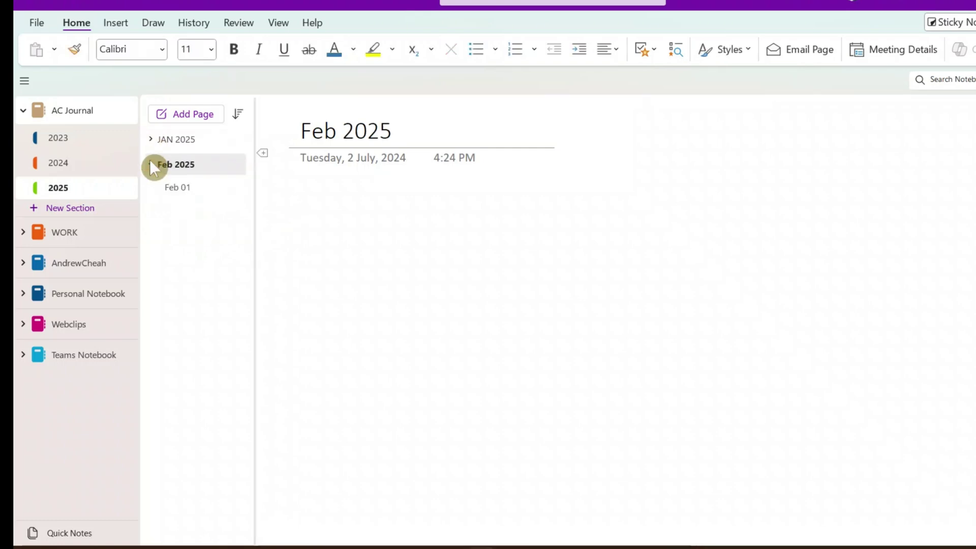
{"action": "left_click", "coordinate": [150, 137]}
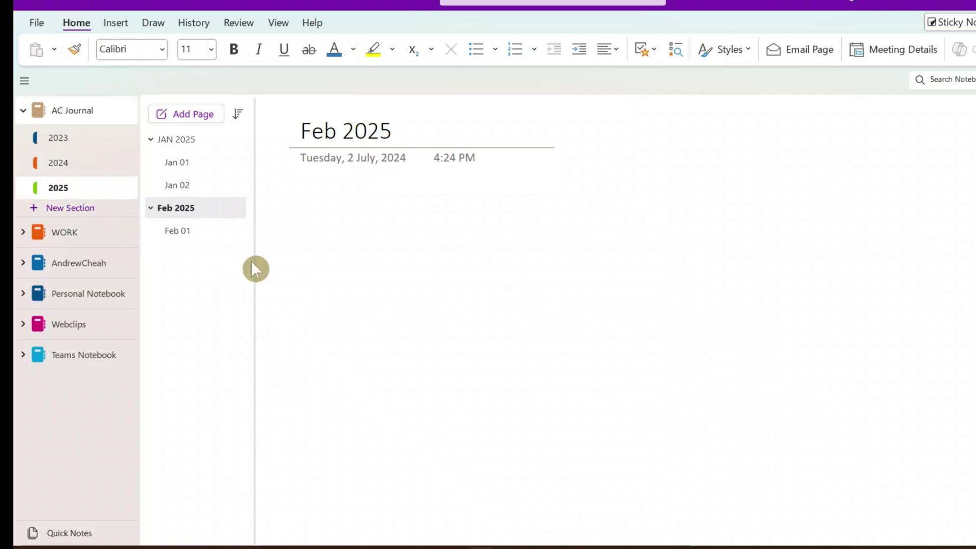
{"action": "left_click", "coordinate": [37, 21]}
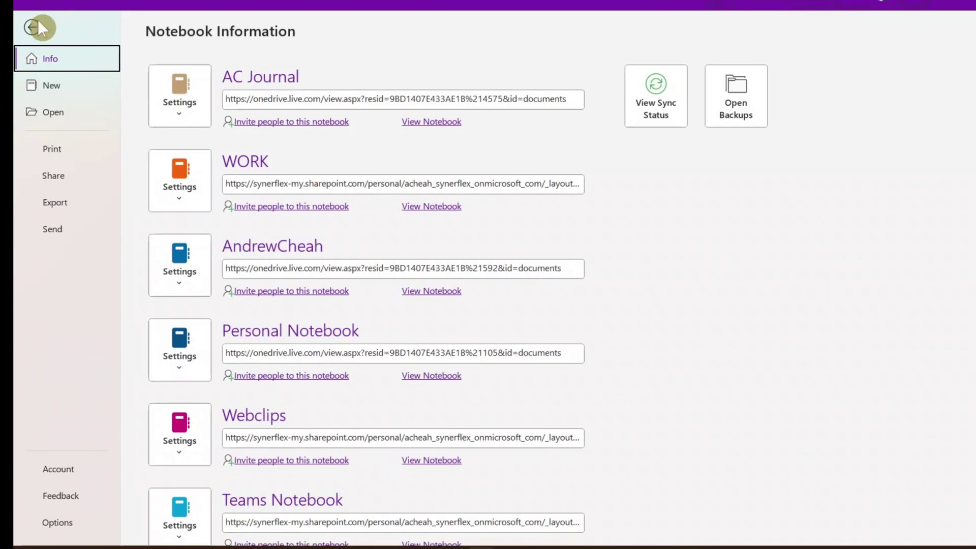
{"action": "left_click", "coordinate": [67, 200]}
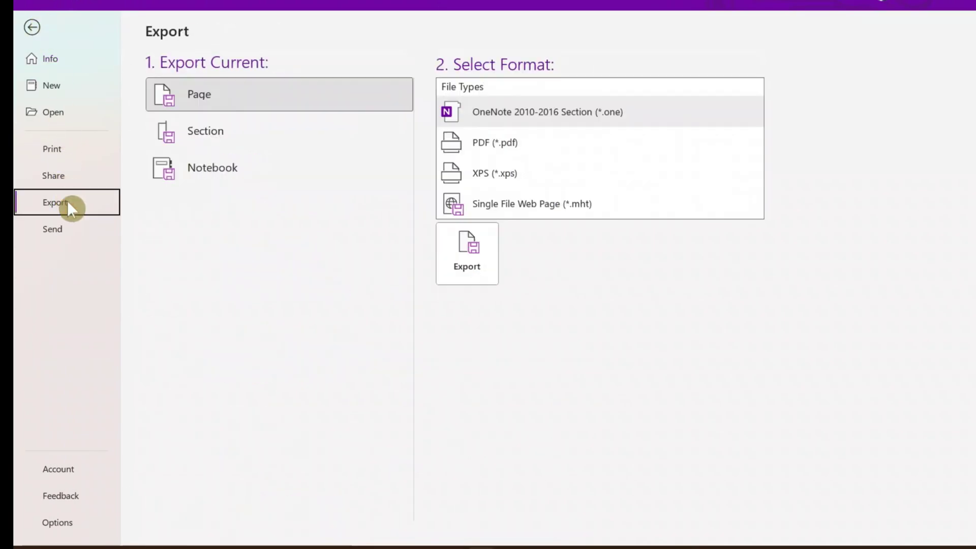
{"action": "left_click", "coordinate": [232, 128]}
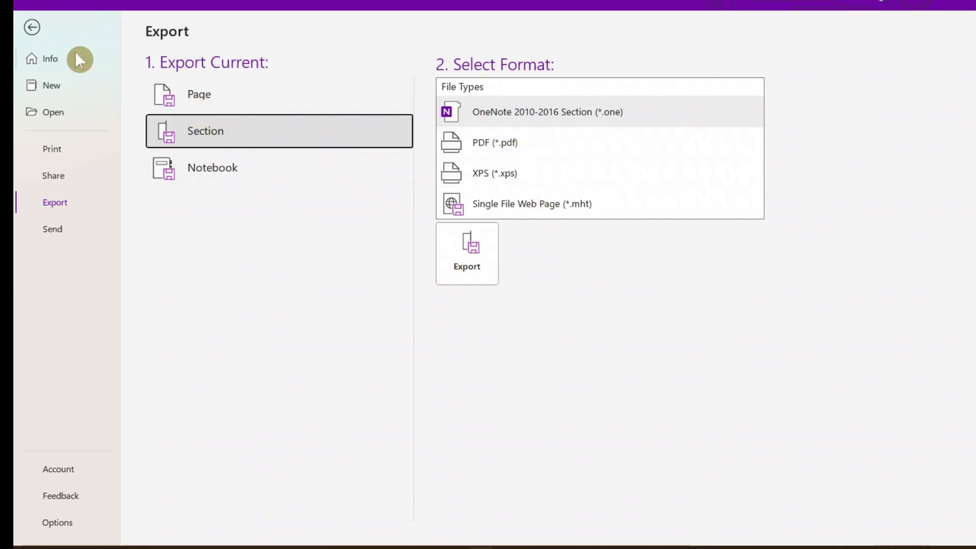
{"action": "left_click", "coordinate": [31, 26]}
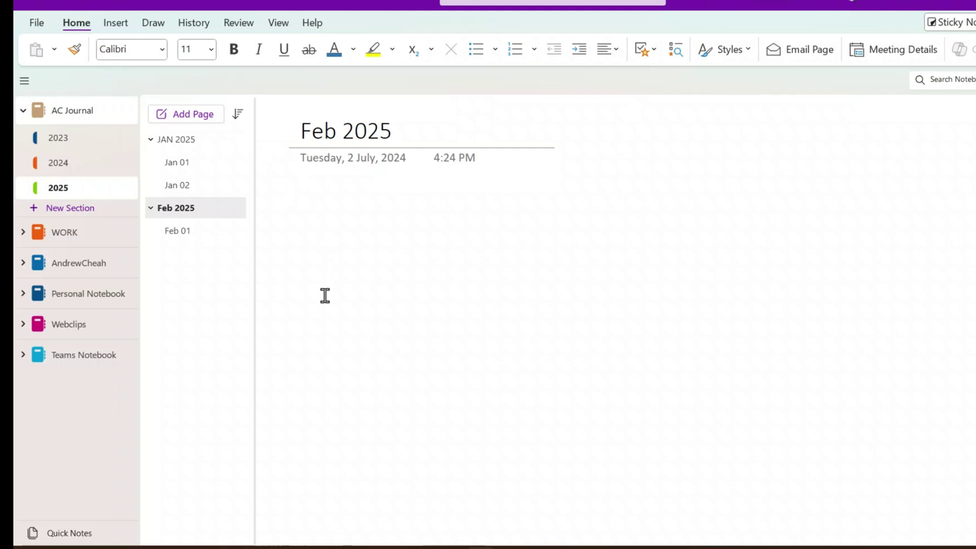
Open the 2023 section and scroll through its Dec 2023 journal page.
{"action": "left_click", "coordinate": [62, 134]}
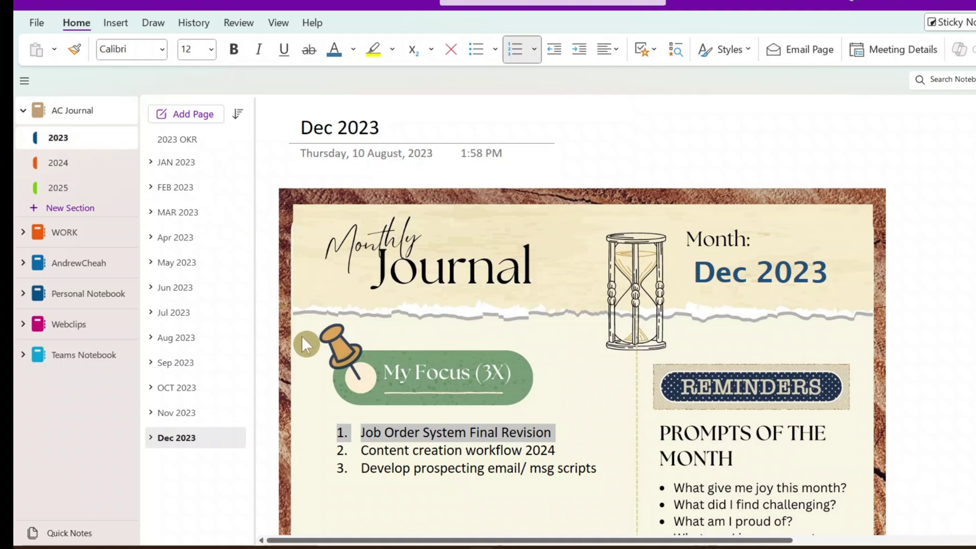
{"action": "scroll", "coordinate": [467, 392], "scroll_direction": "down", "scroll_amount": 15}
{"action": "scroll", "coordinate": [468, 393], "scroll_direction": "up", "scroll_amount": 15}
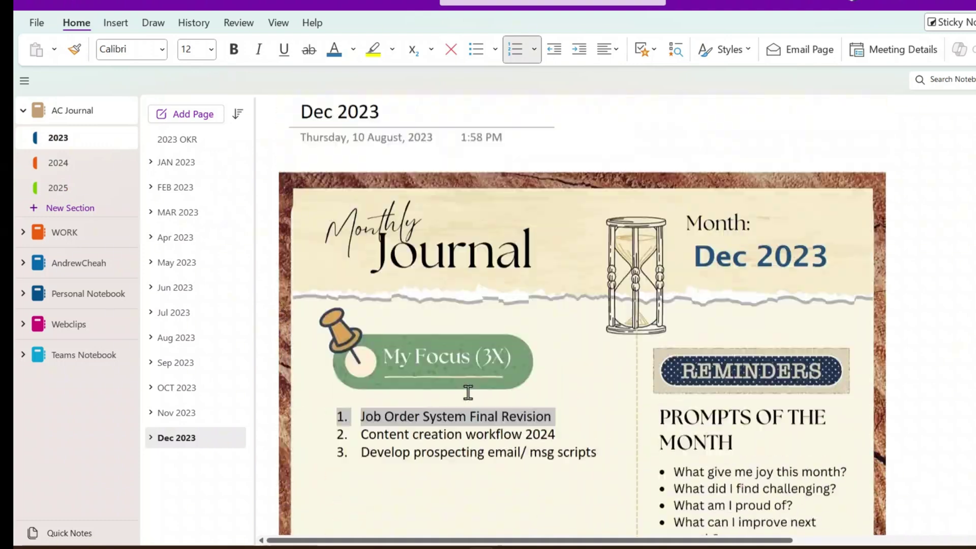
{"action": "scroll", "coordinate": [468, 392], "scroll_direction": "down", "scroll_amount": 3}
{"action": "scroll", "coordinate": [467, 393], "scroll_direction": "down", "scroll_amount": 3}
{"action": "scroll", "coordinate": [467, 393], "scroll_direction": "up", "scroll_amount": 5}
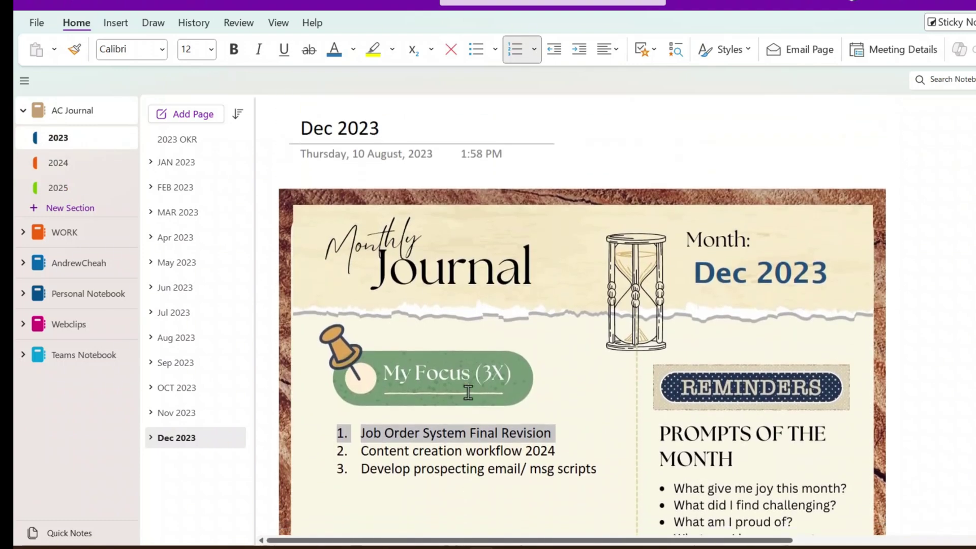
{"action": "scroll", "coordinate": [467, 393], "scroll_direction": "down", "scroll_amount": 3}
{"action": "scroll", "coordinate": [467, 392], "scroll_direction": "down", "scroll_amount": 3}
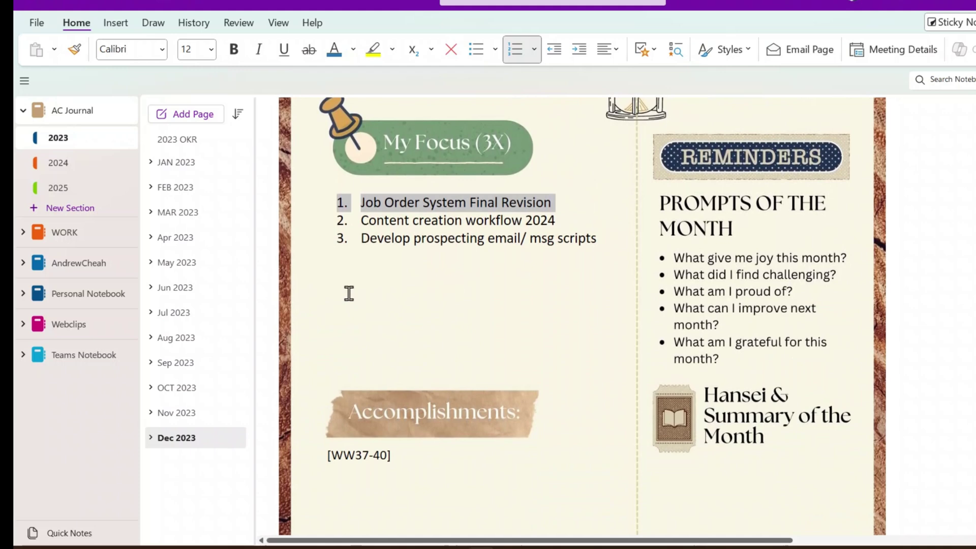
Switch to the 2024 section and scroll through the 07 Demo page.
{"action": "left_click", "coordinate": [60, 163]}
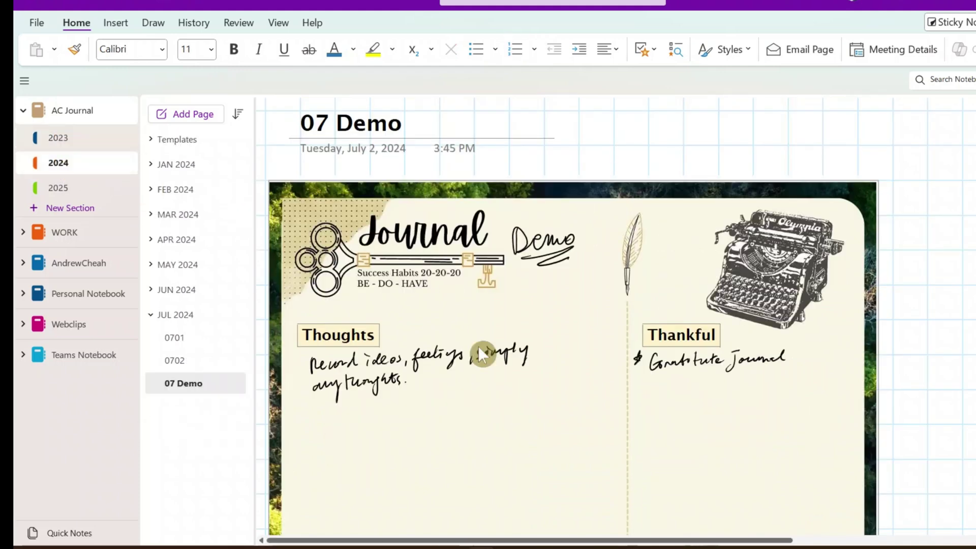
{"action": "scroll", "coordinate": [481, 352], "scroll_direction": "down", "scroll_amount": 10}
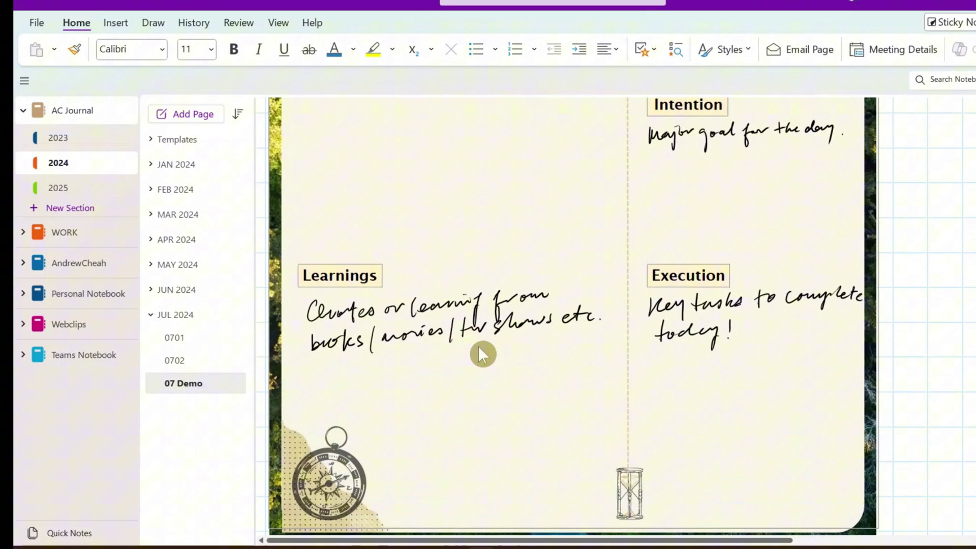
{"action": "scroll", "coordinate": [479, 348], "scroll_direction": "down", "scroll_amount": 3}
{"action": "scroll", "coordinate": [480, 348], "scroll_direction": "up", "scroll_amount": 12}
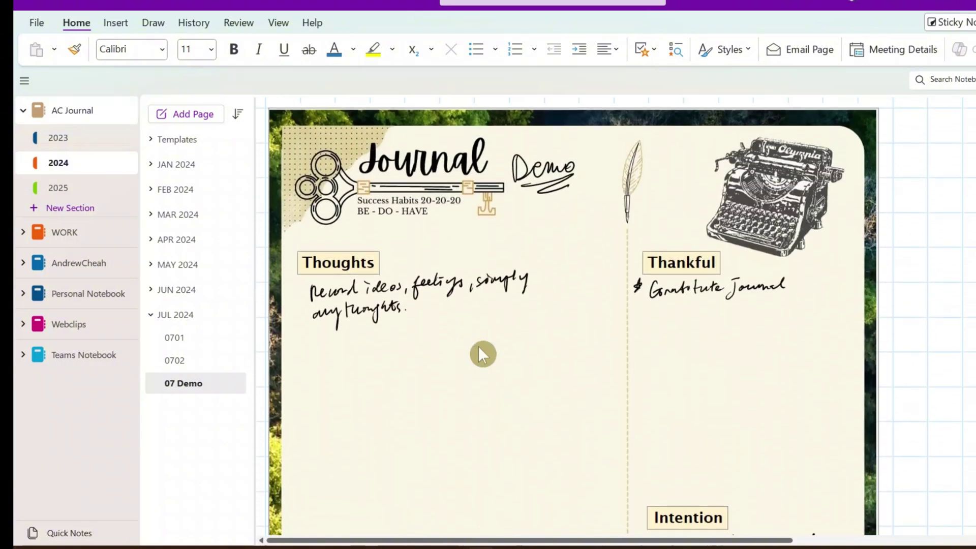
{"action": "scroll", "coordinate": [482, 354], "scroll_direction": "down", "scroll_amount": 1}
{"action": "scroll", "coordinate": [482, 354], "scroll_direction": "up", "scroll_amount": 1}
{"action": "scroll", "coordinate": [481, 354], "scroll_direction": "down", "scroll_amount": 2}
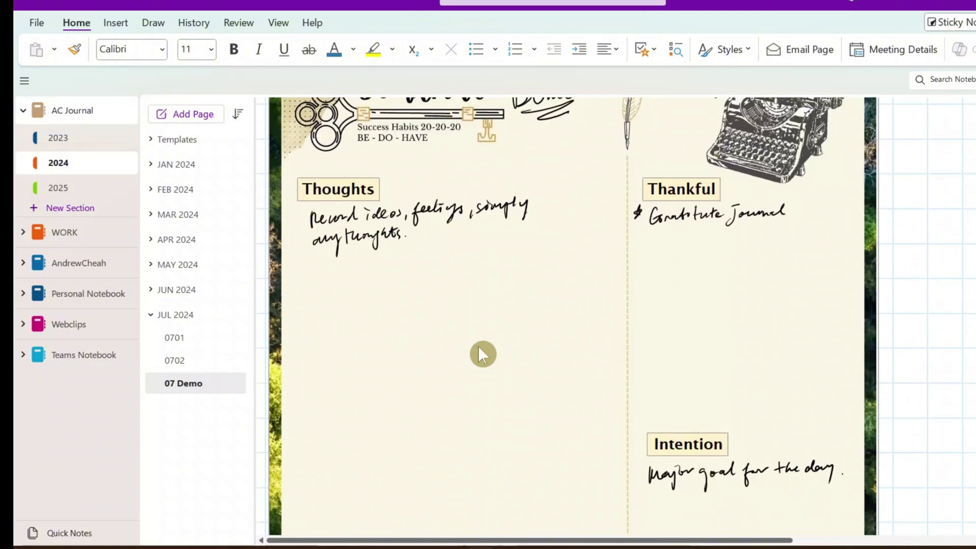
{"action": "scroll", "coordinate": [482, 354], "scroll_direction": "down", "scroll_amount": 2}
{"action": "scroll", "coordinate": [481, 355], "scroll_direction": "up", "scroll_amount": 1}
{"action": "scroll", "coordinate": [482, 354], "scroll_direction": "down", "scroll_amount": 1}
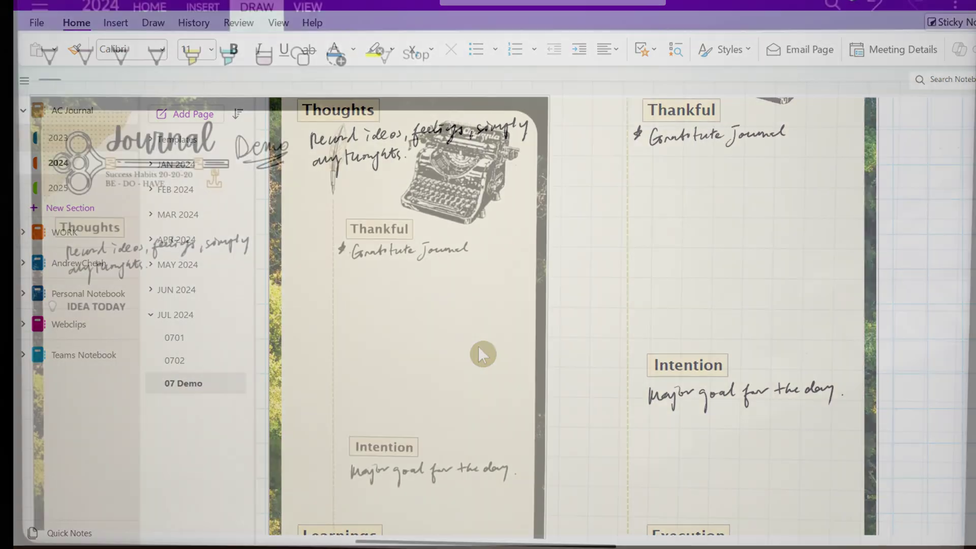
Handwrite 'for everything coming my way' under Gratitute Journal in the Thankful box.
{"action": "scroll", "coordinate": [442, 305], "scroll_direction": "down", "scroll_amount": 3}
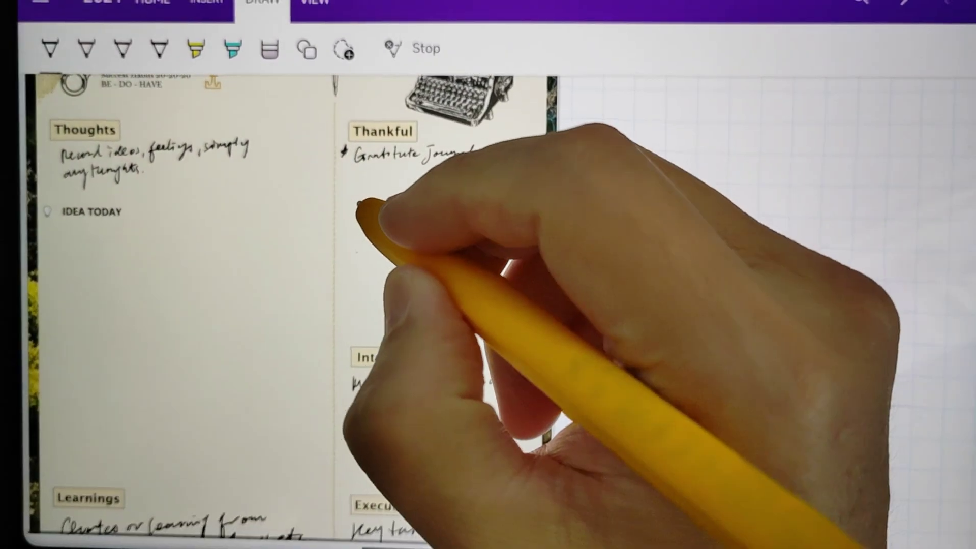
{"action": "scroll", "coordinate": [443, 254], "scroll_direction": "up", "scroll_amount": 3}
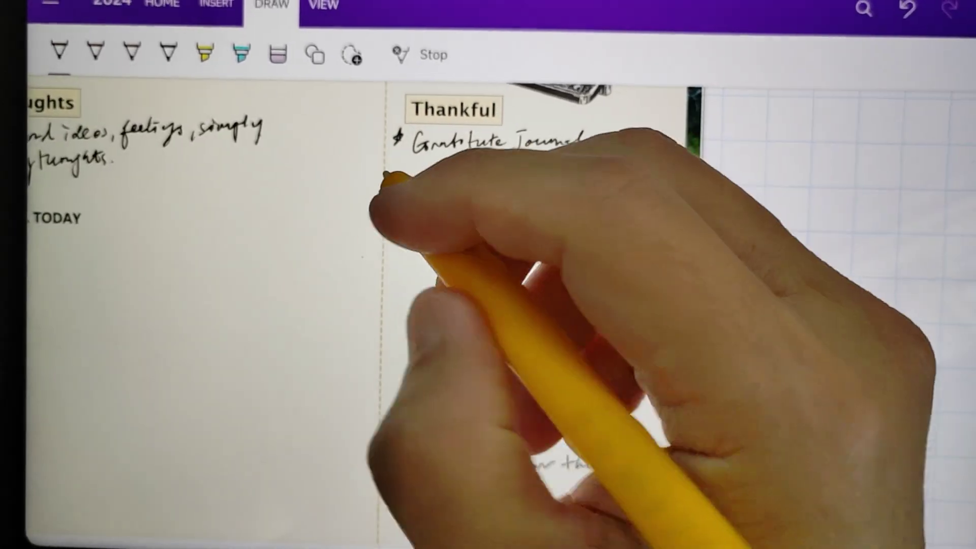
{"action": "mouse_move", "coordinate": [409, 220]}
{"action": "left_mouse_down"}
{"action": "mouse_move", "coordinate": [492, 224]}
{"action": "mouse_move", "coordinate": [539, 203]}
{"action": "mouse_move", "coordinate": [560, 219]}
{"action": "mouse_move", "coordinate": [588, 198]}
{"action": "mouse_move", "coordinate": [610, 201]}
{"action": "left_mouse_up"}
{"action": "mouse_move", "coordinate": [440, 253]}
{"action": "left_mouse_down"}
{"action": "mouse_move", "coordinate": [508, 238]}
{"action": "mouse_move", "coordinate": [534, 244]}
{"action": "mouse_move", "coordinate": [584, 212]}
{"action": "mouse_move", "coordinate": [632, 219]}
{"action": "mouse_move", "coordinate": [664, 208]}
{"action": "mouse_move", "coordinate": [656, 213]}
{"action": "left_mouse_up"}
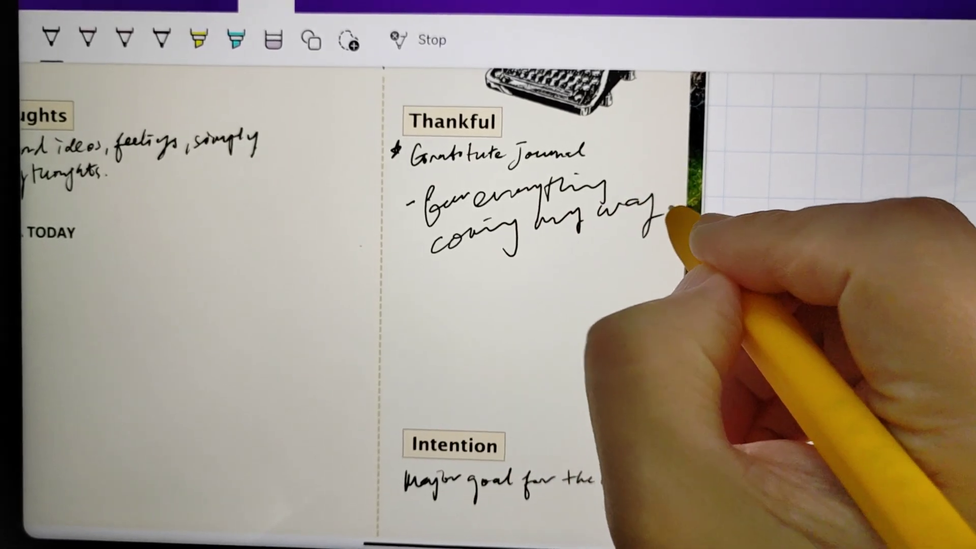
{"action": "left_click", "coordinate": [672, 212]}
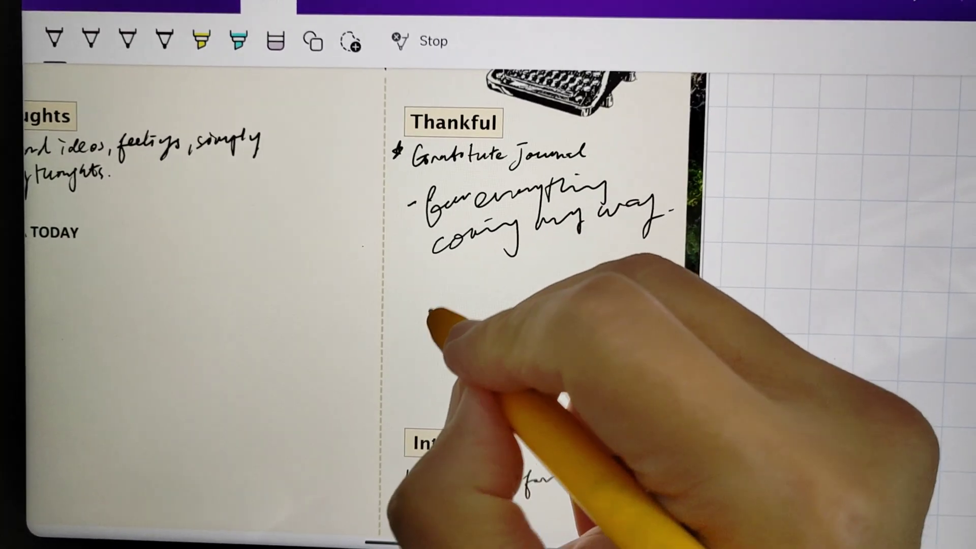
Draw a star below the new line, then erase it with the eraser.
{"action": "mouse_move", "coordinate": [413, 315]}
{"action": "left_mouse_down"}
{"action": "mouse_move", "coordinate": [450, 311]}
{"action": "mouse_move", "coordinate": [461, 284]}
{"action": "left_mouse_up"}
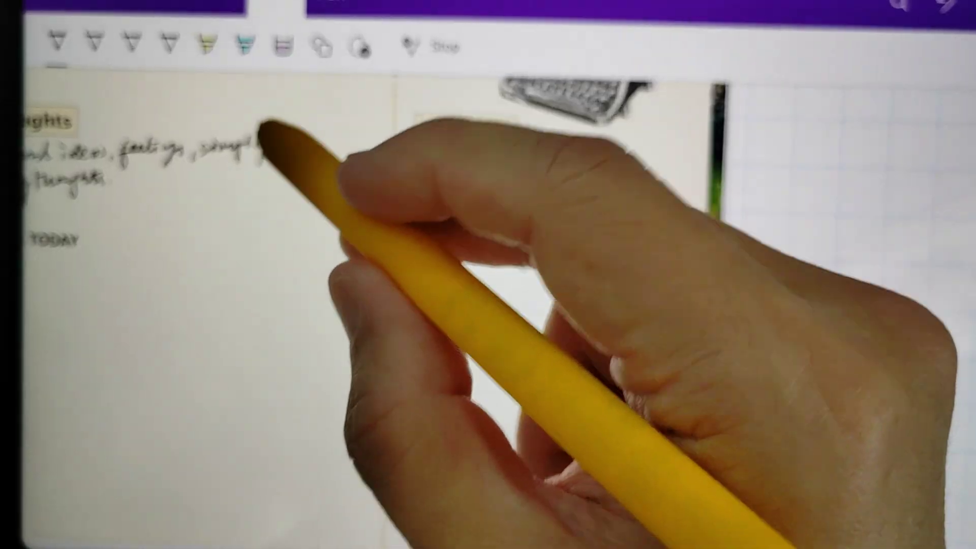
{"action": "left_click", "coordinate": [283, 47]}
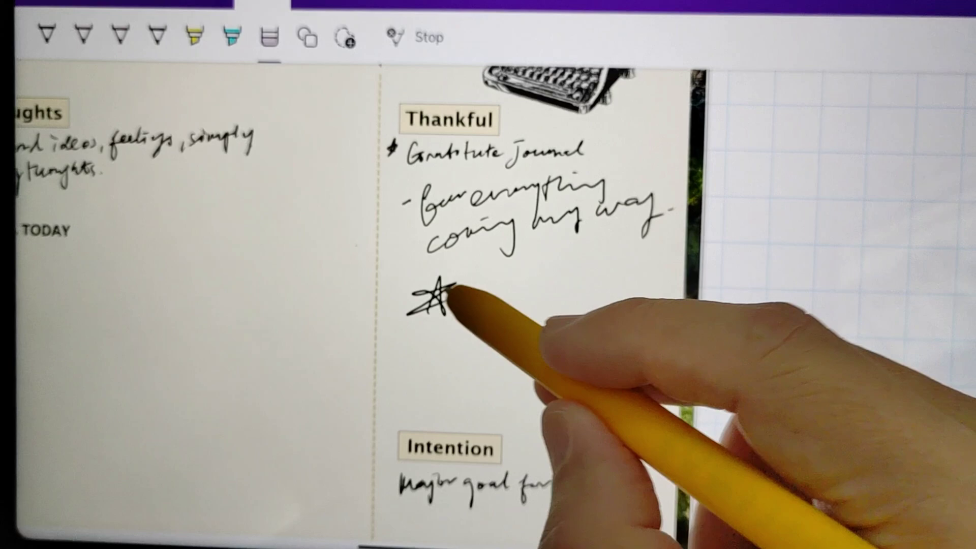
{"action": "left_click_drag", "start_coordinate": [443, 297], "coordinate": [470, 286]}
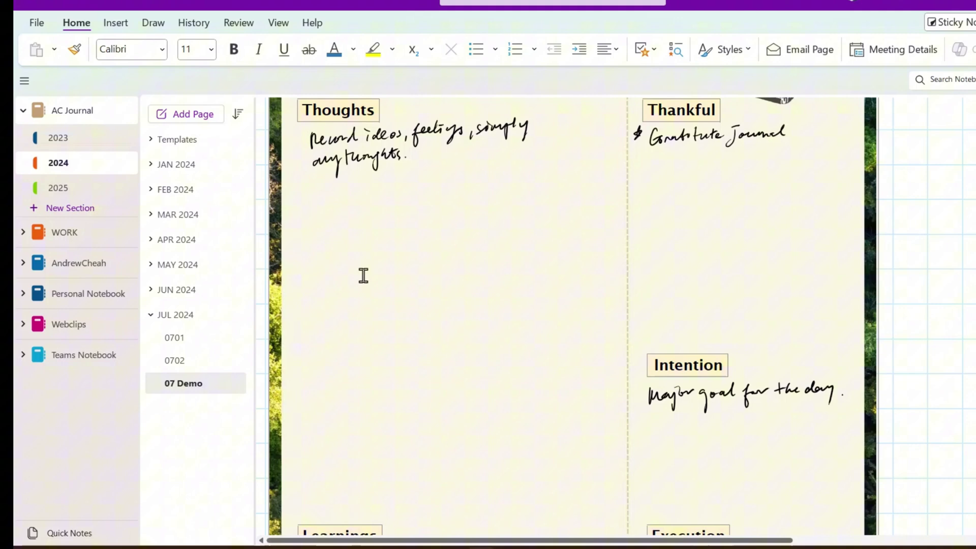
{"action": "scroll", "coordinate": [363, 275], "scroll_direction": "down", "scroll_amount": 2}
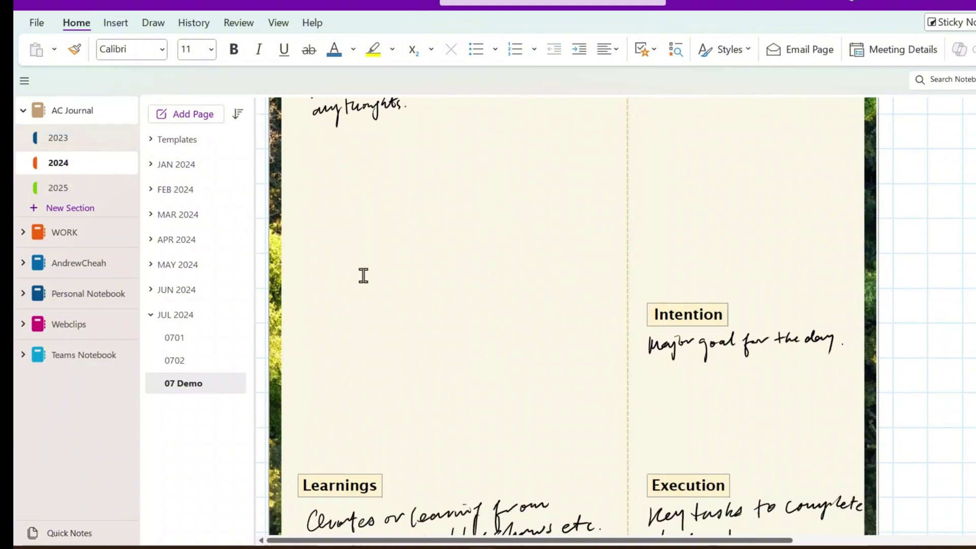
{"action": "scroll", "coordinate": [364, 275], "scroll_direction": "up", "scroll_amount": 3}
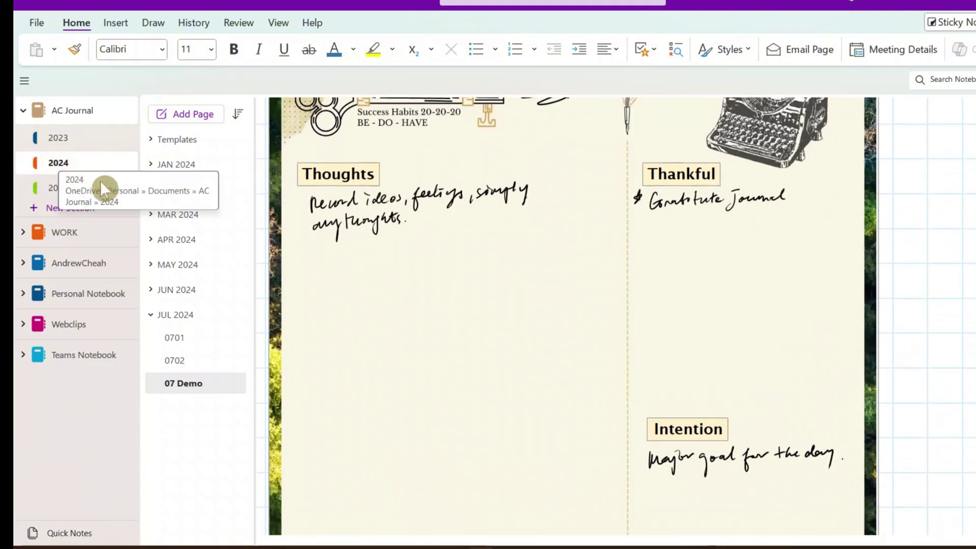
{"action": "left_click", "coordinate": [37, 22]}
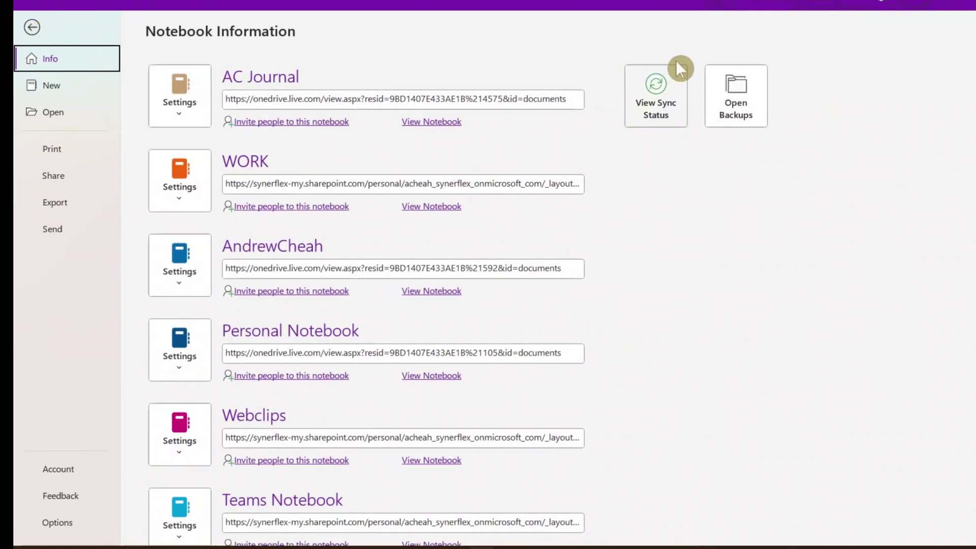
{"action": "left_click", "coordinate": [659, 99]}
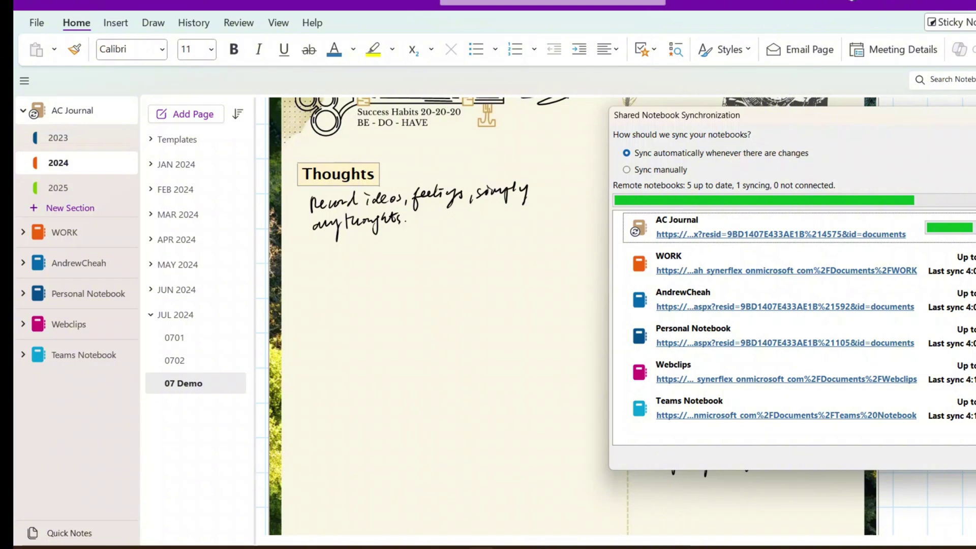
{"action": "key", "text": "Escape"}
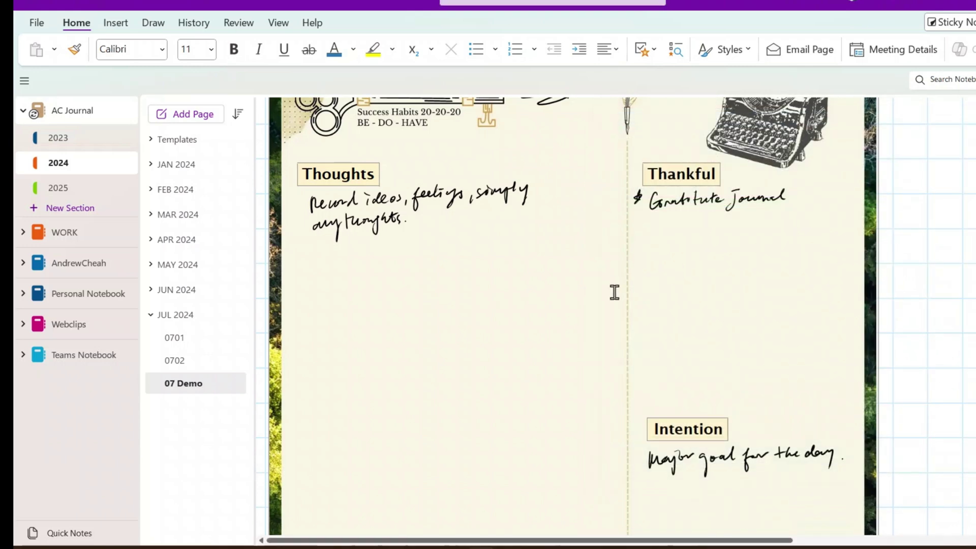
{"action": "scroll", "coordinate": [614, 292], "scroll_direction": "down", "scroll_amount": 10}
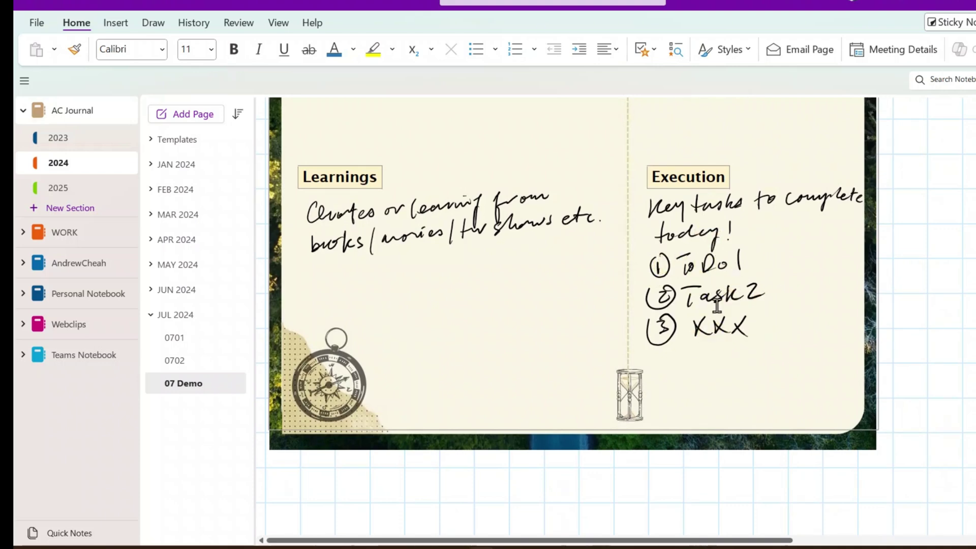
{"action": "scroll", "coordinate": [716, 305], "scroll_direction": "up", "scroll_amount": 3}
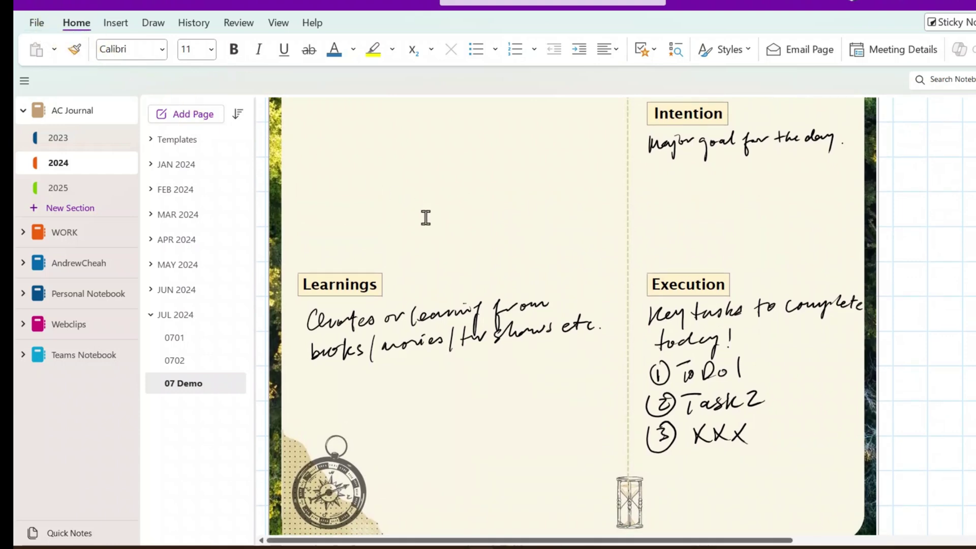
{"action": "scroll", "coordinate": [426, 218], "scroll_direction": "up", "scroll_amount": 5}
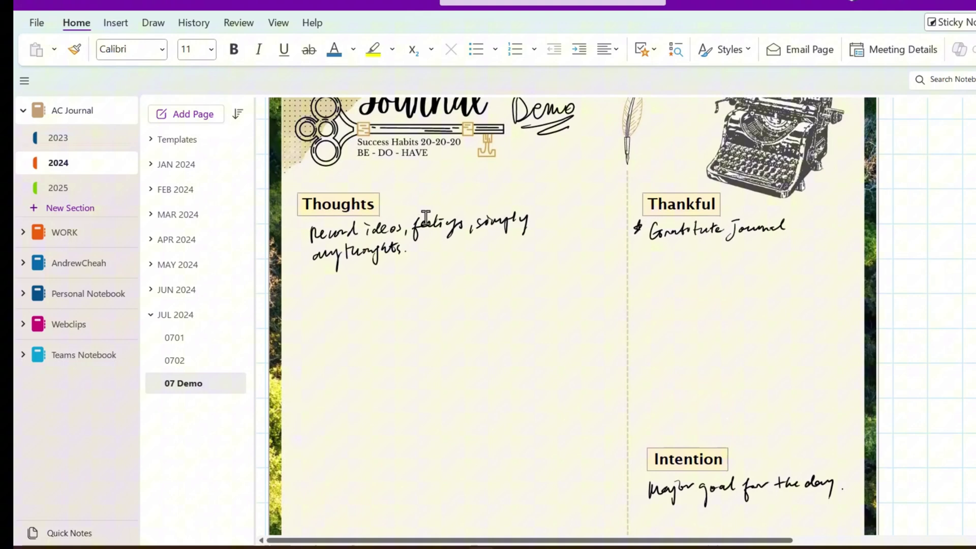
{"action": "scroll", "coordinate": [425, 218], "scroll_direction": "down", "scroll_amount": 3}
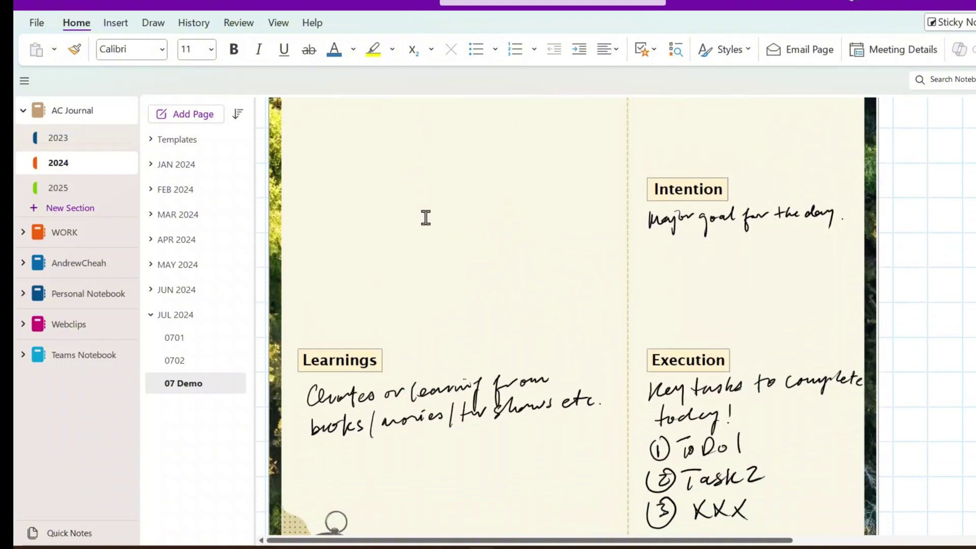
{"action": "scroll", "coordinate": [425, 217], "scroll_direction": "up", "scroll_amount": 2}
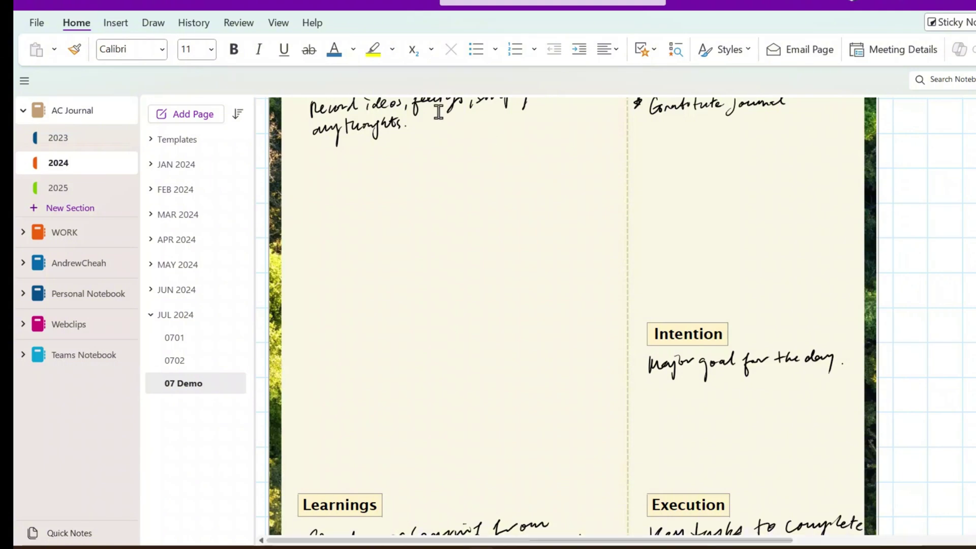
{"action": "scroll", "coordinate": [471, 248], "scroll_direction": "up", "scroll_amount": 3}
{"action": "scroll", "coordinate": [470, 248], "scroll_direction": "up", "scroll_amount": 2}
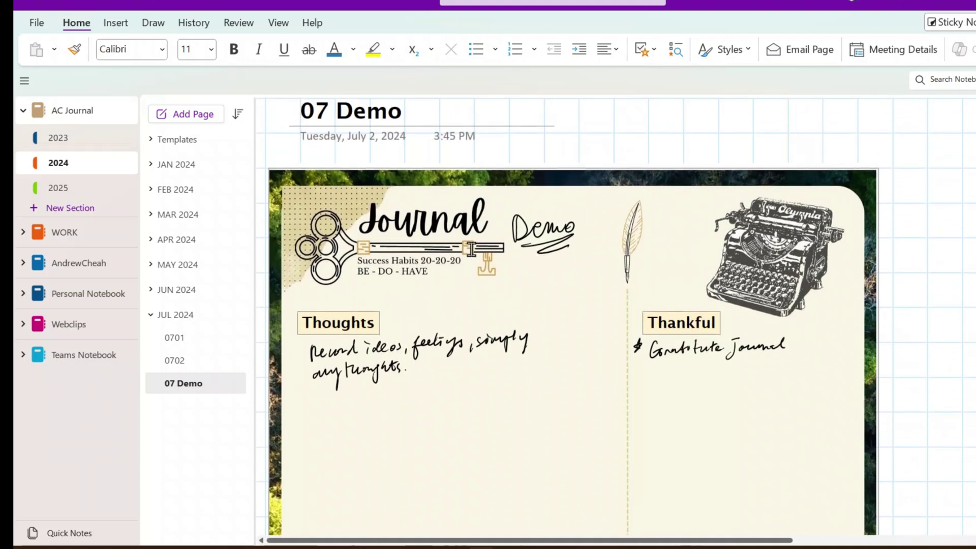
{"action": "scroll", "coordinate": [471, 249], "scroll_direction": "down", "scroll_amount": 2}
{"action": "scroll", "coordinate": [472, 250], "scroll_direction": "down", "scroll_amount": 2}
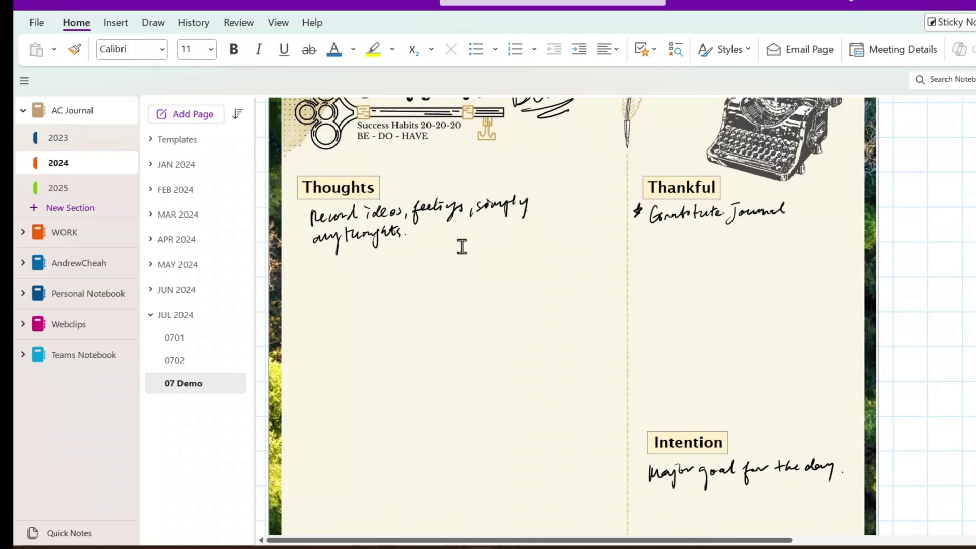
Switch to the 2025 section and type, then delete, test text on Feb 2025.
{"action": "left_click", "coordinate": [103, 189]}
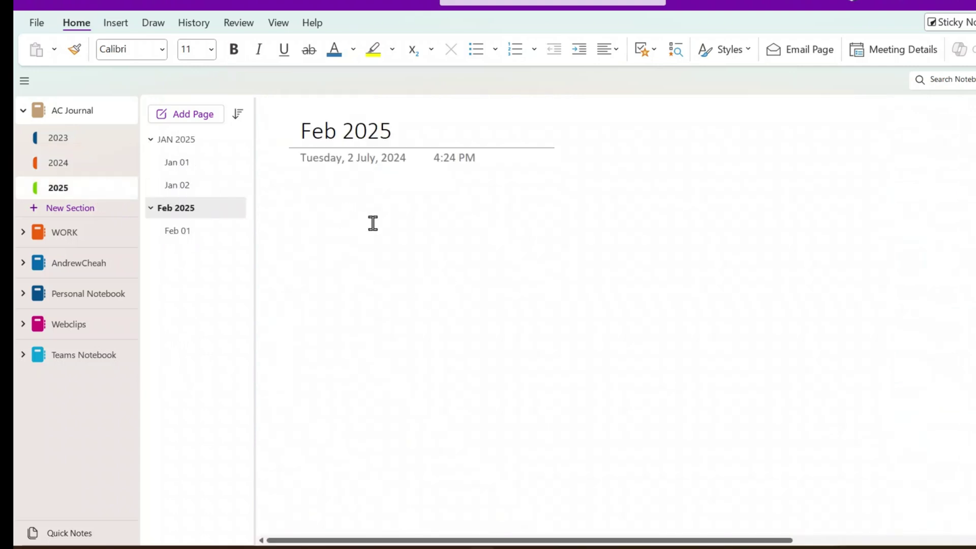
{"action": "type", "text": "kjshlkjgk kjgldfkjgljd"}
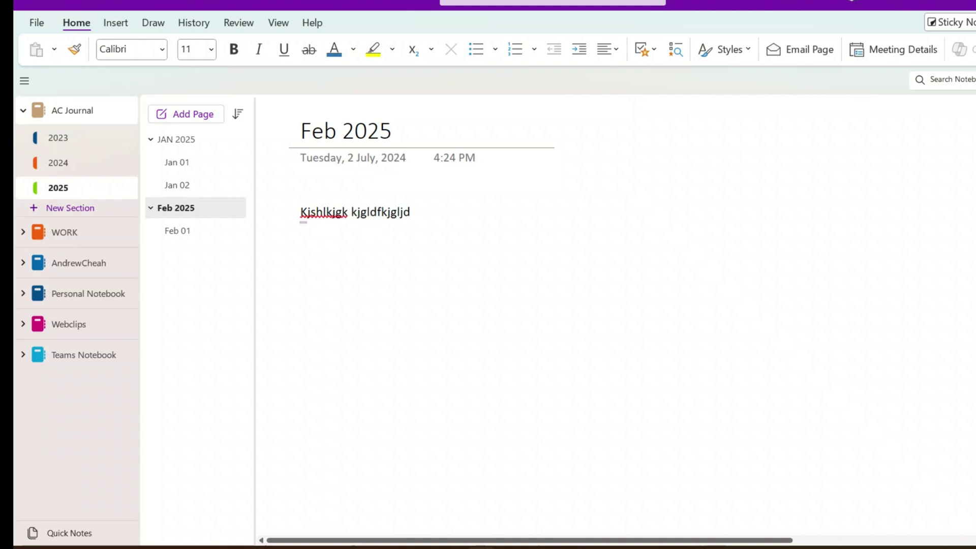
{"action": "key", "text": "BackSpace"}
{"action": "key", "text": "BackSpace"}
{"action": "key", "text": "BackSpace"}
{"action": "key", "text": "BackSpace"}
{"action": "key", "text": "BackSpace"}
{"action": "key", "text": "BackSpace"}
{"action": "key", "text": "BackSpace"}
{"action": "key", "text": "BackSpace"}
{"action": "key", "text": "BackSpace"}
{"action": "key", "text": "BackSpace"}
{"action": "key", "text": "BackSpace"}
{"action": "key", "text": "BackSpace"}
{"action": "key", "text": "BackSpace"}
{"action": "key", "text": "BackSpace"}
{"action": "key", "text": "BackSpace"}
{"action": "key", "text": "BackSpace"}
{"action": "key", "text": "BackSpace"}
{"action": "key", "text": "BackSpace"}
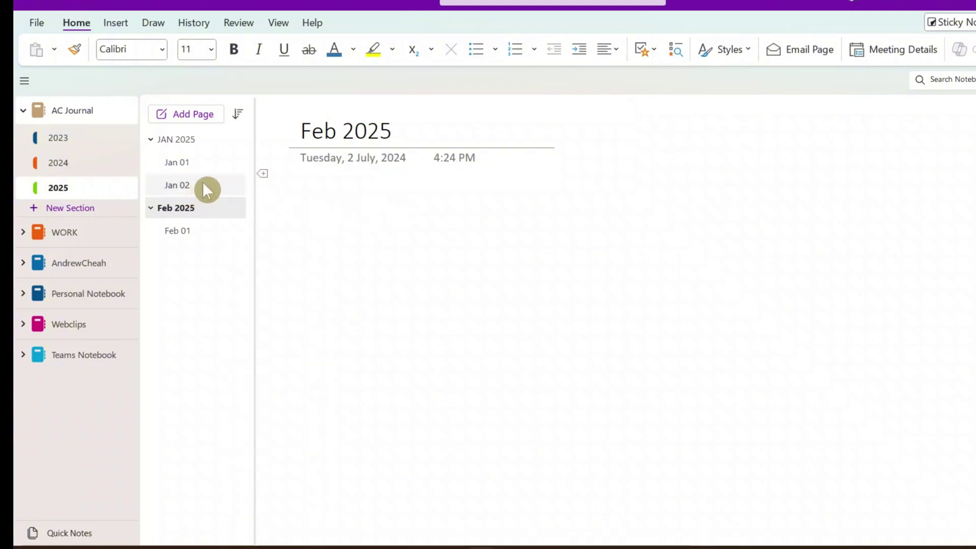
Return to the 2024 section and scroll 07 Demo from header down to Learnings and Execution.
{"action": "left_click", "coordinate": [88, 166]}
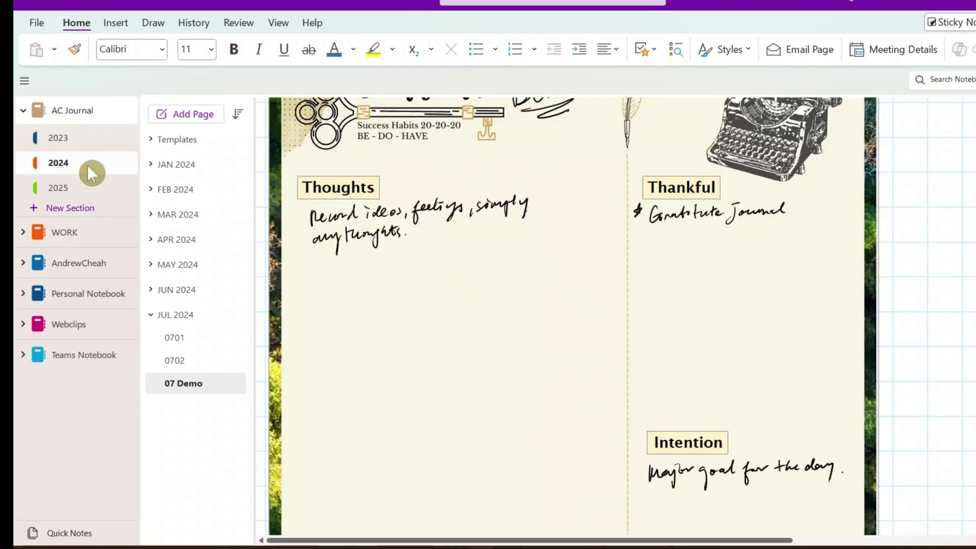
{"action": "scroll", "coordinate": [454, 369], "scroll_direction": "up", "scroll_amount": 4}
{"action": "scroll", "coordinate": [454, 368], "scroll_direction": "down", "scroll_amount": 3}
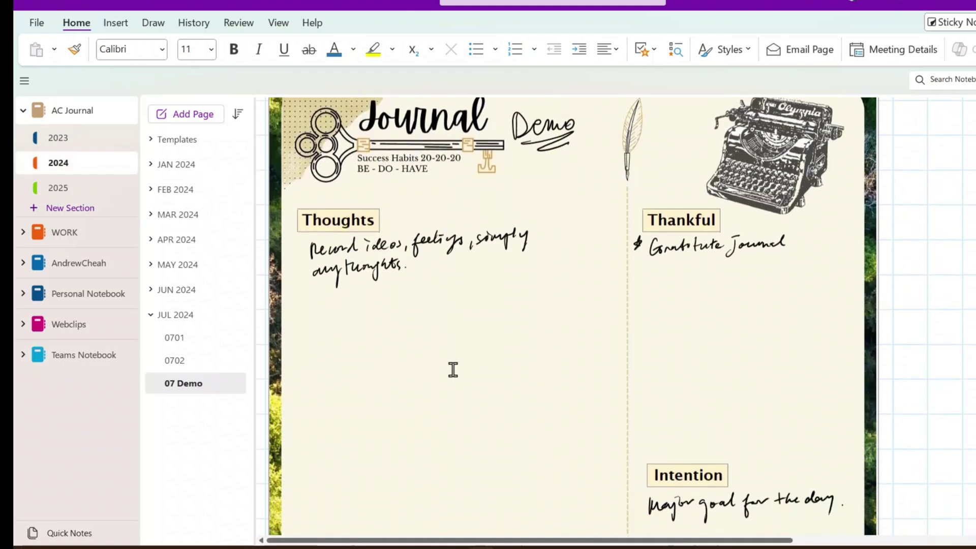
{"action": "scroll", "coordinate": [453, 369], "scroll_direction": "down", "scroll_amount": 2}
{"action": "scroll", "coordinate": [453, 369], "scroll_direction": "up", "scroll_amount": 1}
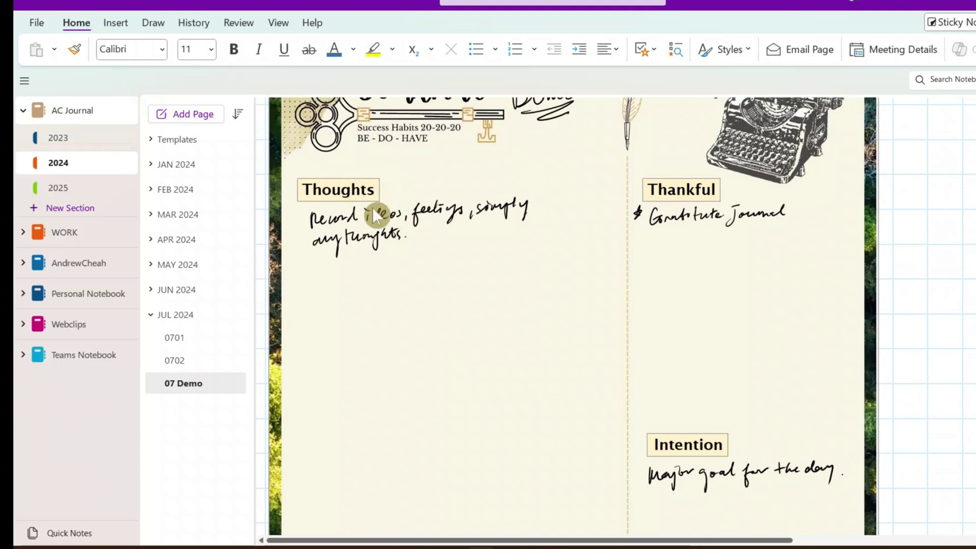
{"action": "scroll", "coordinate": [440, 278], "scroll_direction": "up", "scroll_amount": 1}
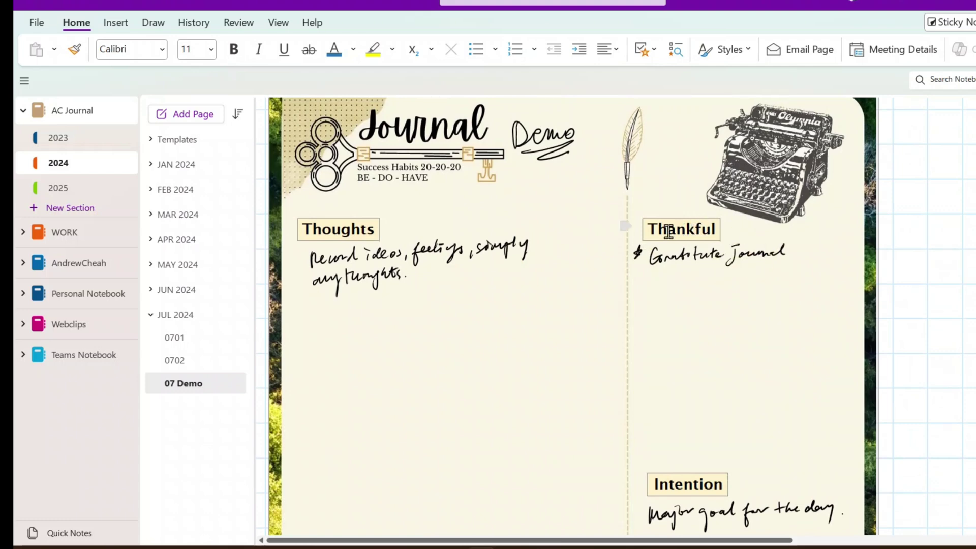
{"action": "scroll", "coordinate": [709, 281], "scroll_direction": "down", "scroll_amount": 1}
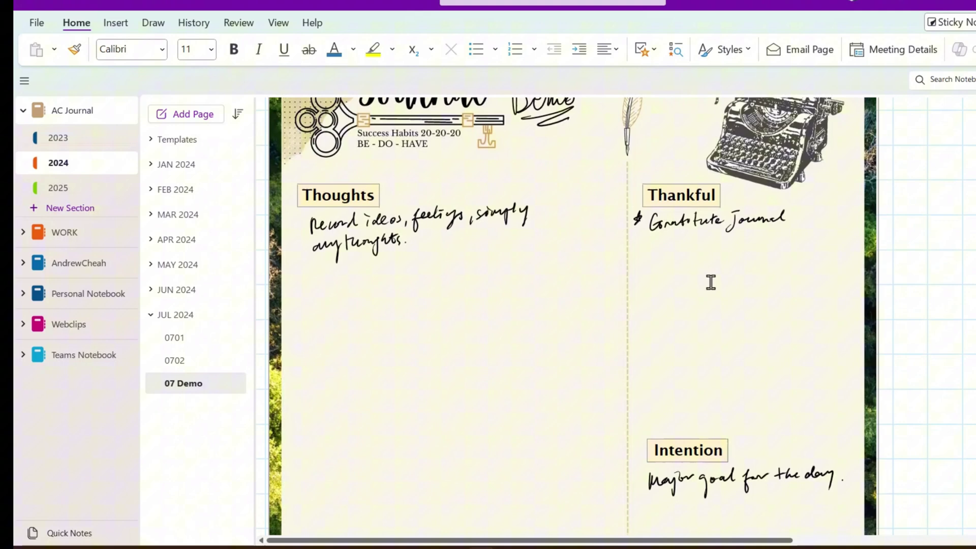
{"action": "scroll", "coordinate": [711, 282], "scroll_direction": "down", "scroll_amount": 1}
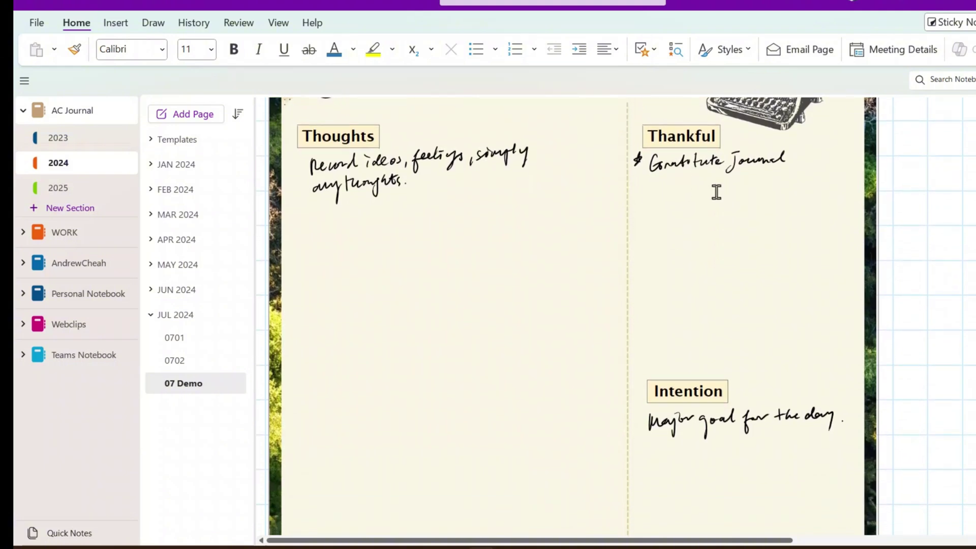
{"action": "scroll", "coordinate": [714, 191], "scroll_direction": "down", "scroll_amount": 1}
{"action": "scroll", "coordinate": [715, 191], "scroll_direction": "down", "scroll_amount": 4}
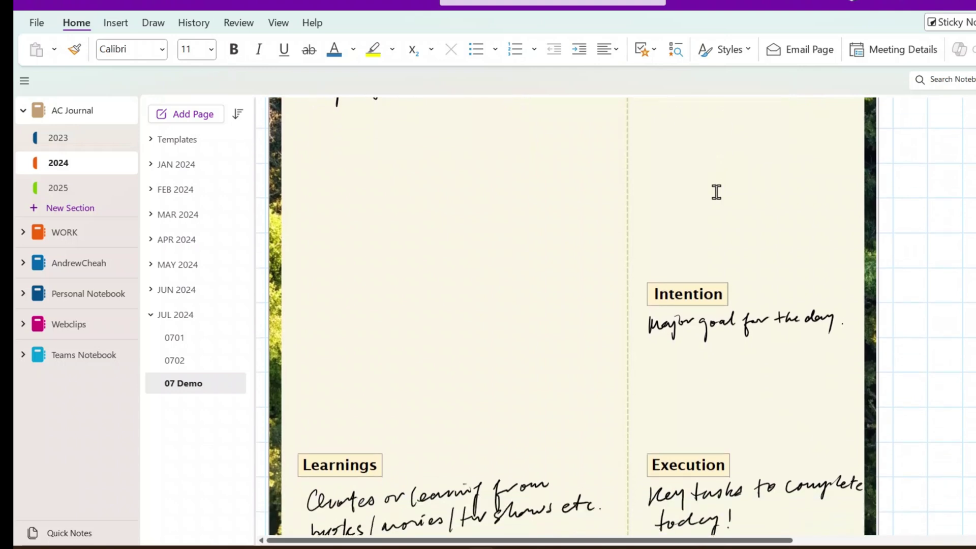
{"action": "scroll", "coordinate": [709, 204], "scroll_direction": "up", "scroll_amount": 3}
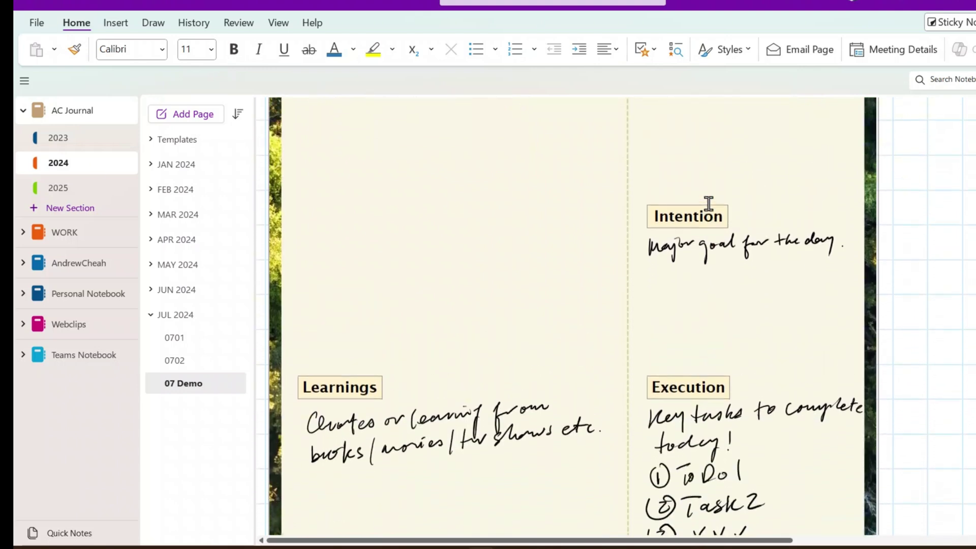
{"action": "scroll", "coordinate": [708, 202], "scroll_direction": "down", "scroll_amount": 2}
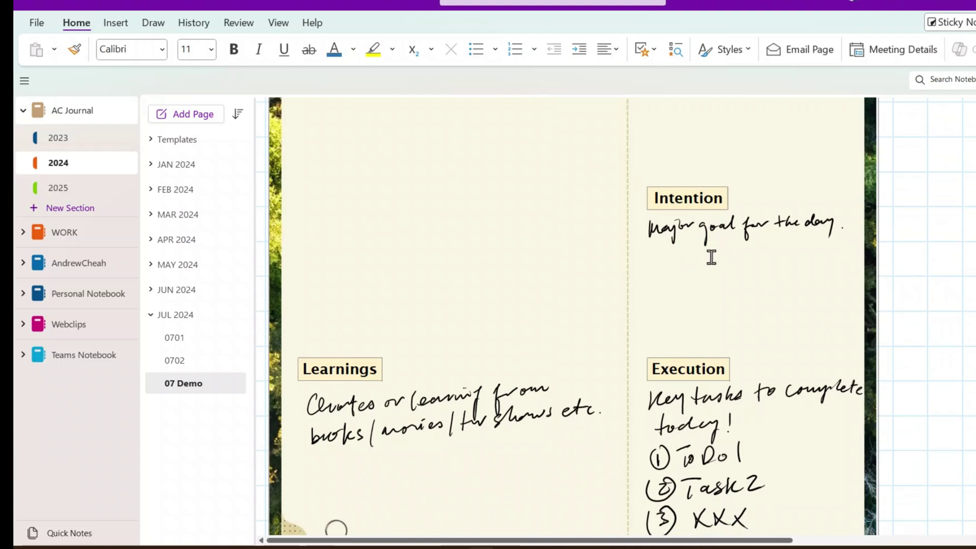
{"action": "scroll", "coordinate": [701, 253], "scroll_direction": "down", "scroll_amount": 1}
{"action": "scroll", "coordinate": [699, 250], "scroll_direction": "up", "scroll_amount": 1}
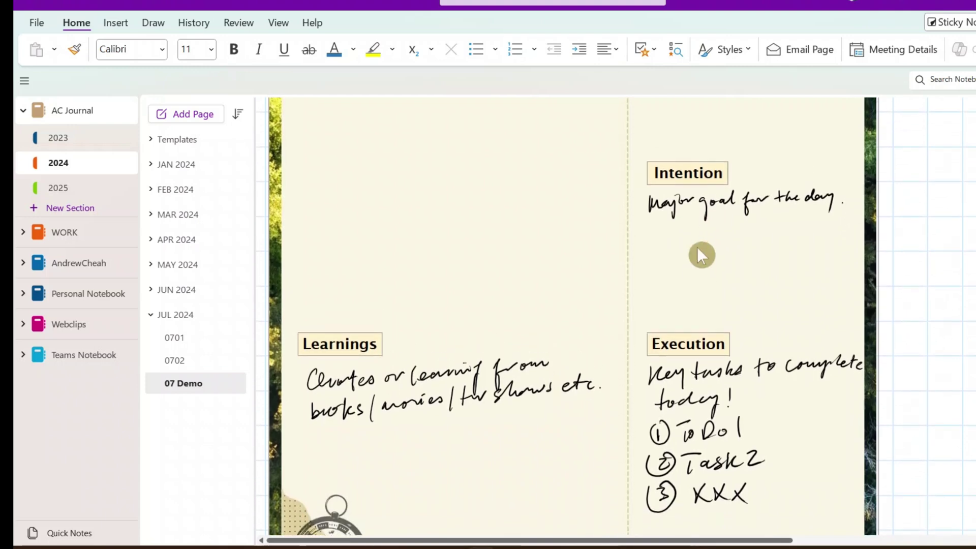
{"action": "scroll", "coordinate": [698, 249], "scroll_direction": "down", "scroll_amount": 1}
{"action": "scroll", "coordinate": [698, 249], "scroll_direction": "up", "scroll_amount": 1}
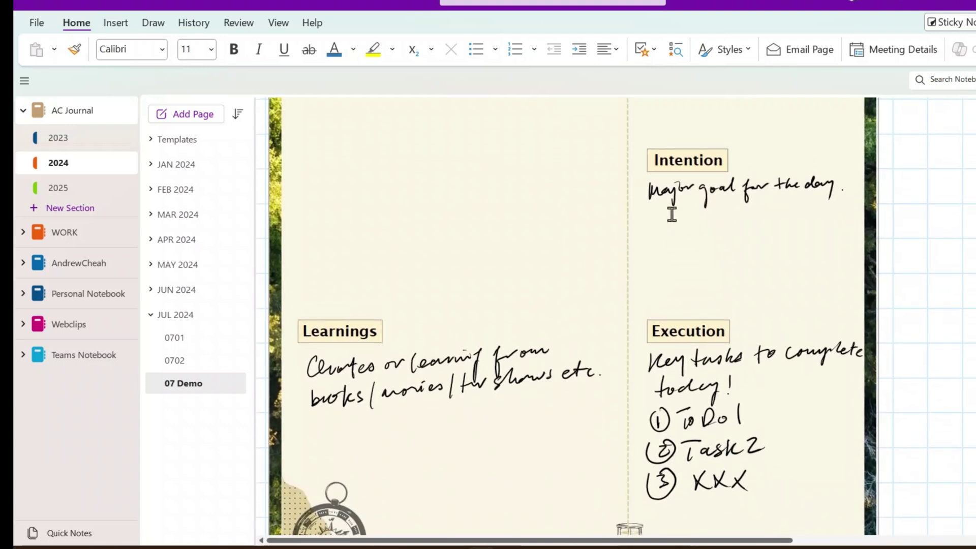
{"action": "scroll", "coordinate": [728, 222], "scroll_direction": "down", "scroll_amount": 2}
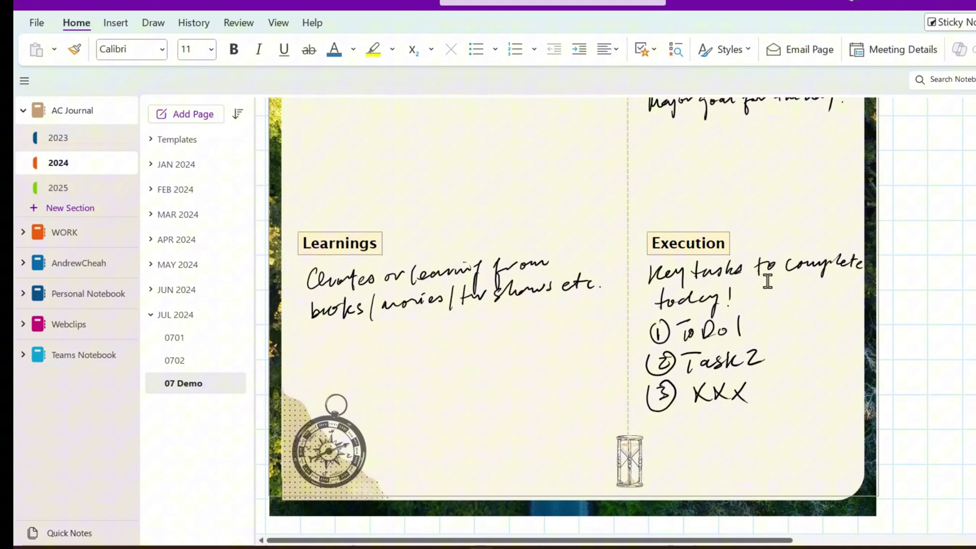
{"action": "scroll", "coordinate": [767, 282], "scroll_direction": "down", "scroll_amount": 2}
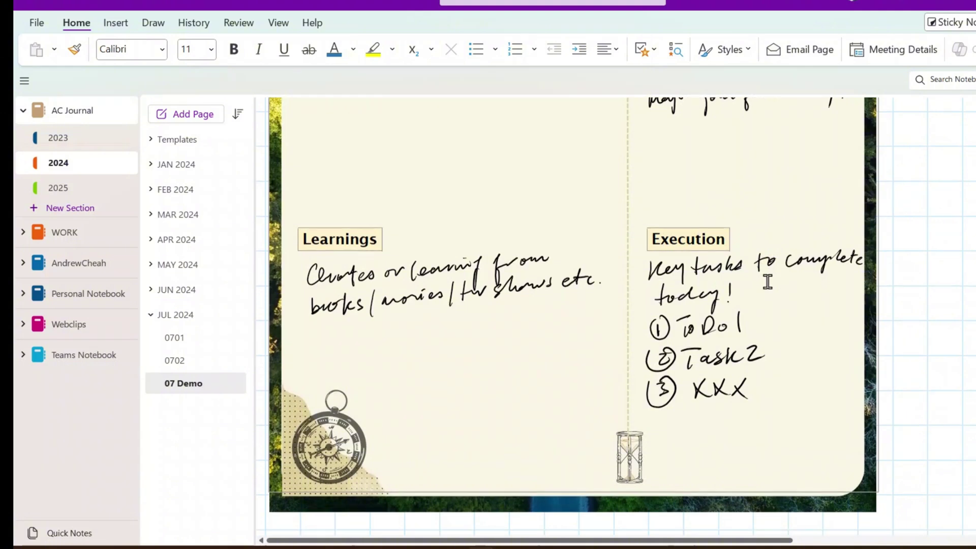
{"action": "scroll", "coordinate": [768, 282], "scroll_direction": "down", "scroll_amount": 1}
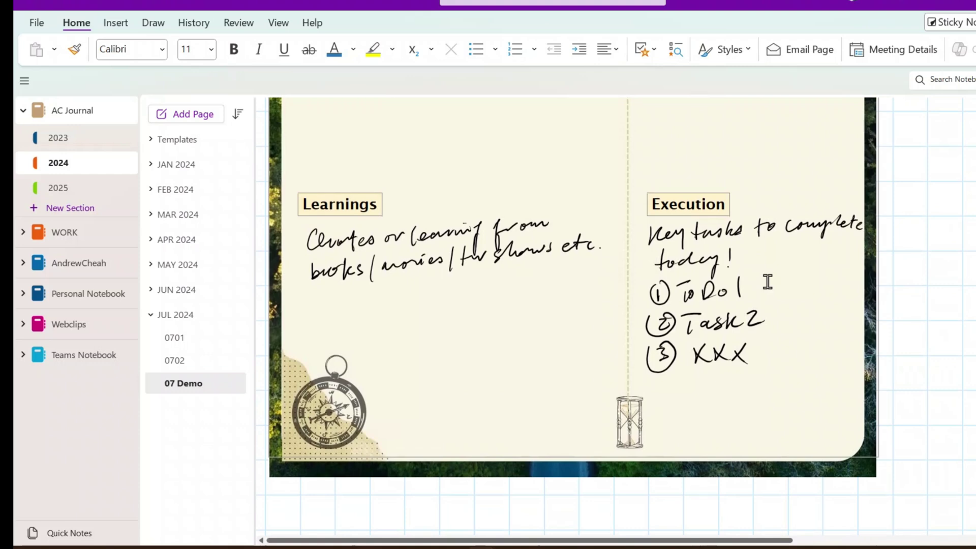
{"action": "scroll", "coordinate": [768, 282], "scroll_direction": "down", "scroll_amount": 2}
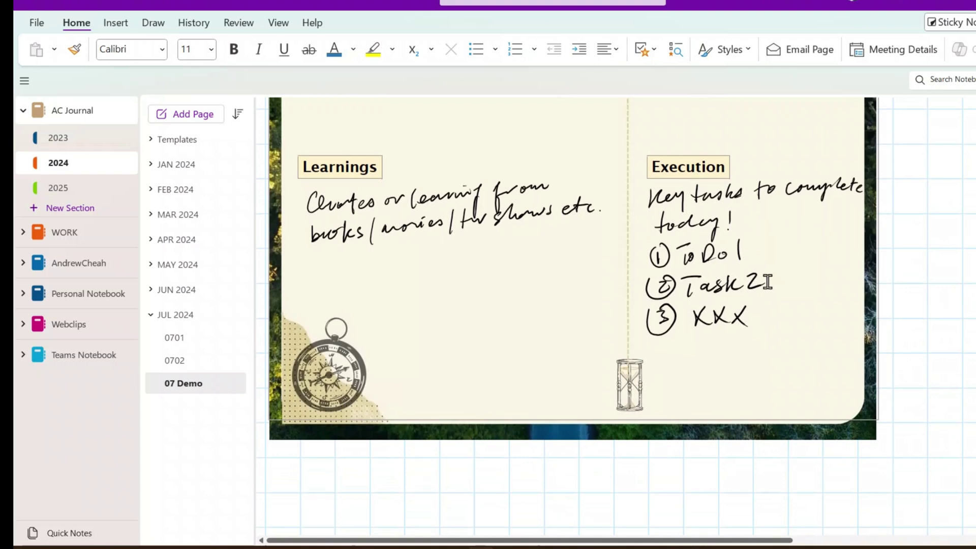
{"action": "scroll", "coordinate": [767, 282], "scroll_direction": "up", "scroll_amount": 10}
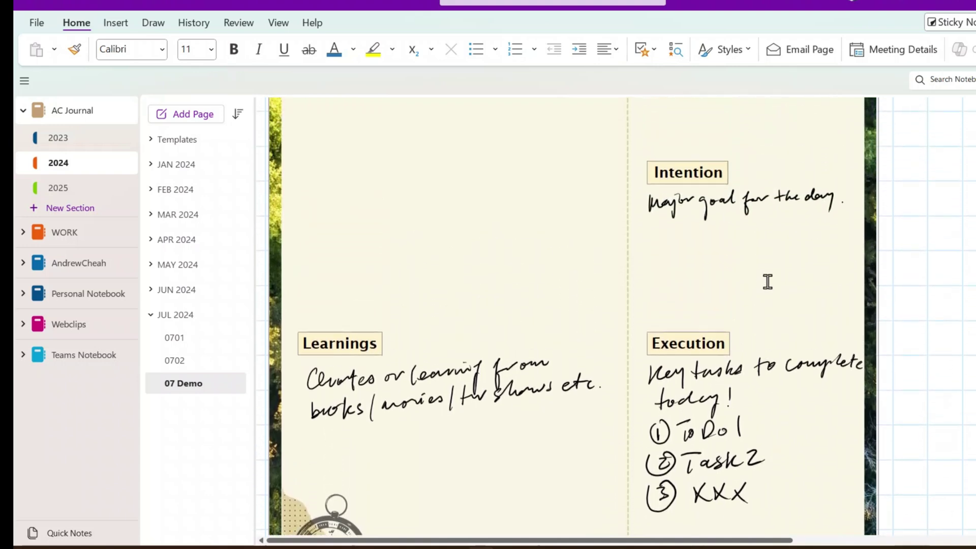
{"action": "scroll", "coordinate": [768, 282], "scroll_direction": "down", "scroll_amount": 1}
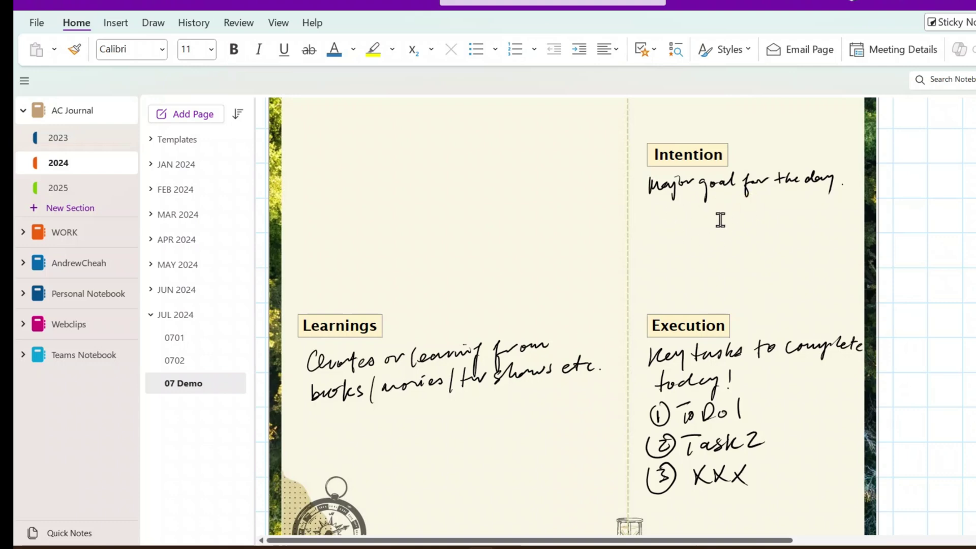
{"action": "scroll", "coordinate": [711, 225], "scroll_direction": "down", "scroll_amount": 3}
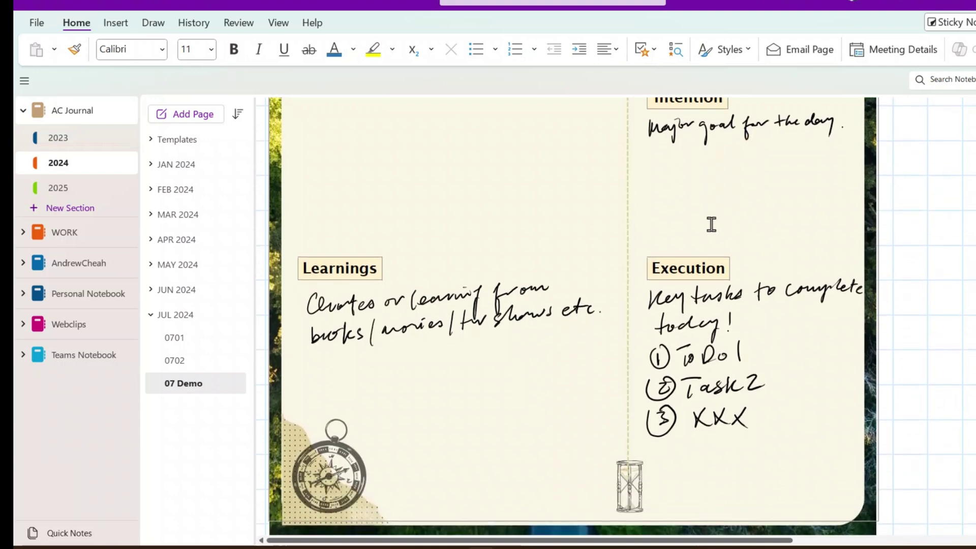
{"action": "scroll", "coordinate": [711, 224], "scroll_direction": "up", "scroll_amount": 8}
{"action": "scroll", "coordinate": [711, 224], "scroll_direction": "down", "scroll_amount": 2}
{"action": "scroll", "coordinate": [711, 224], "scroll_direction": "up", "scroll_amount": 6}
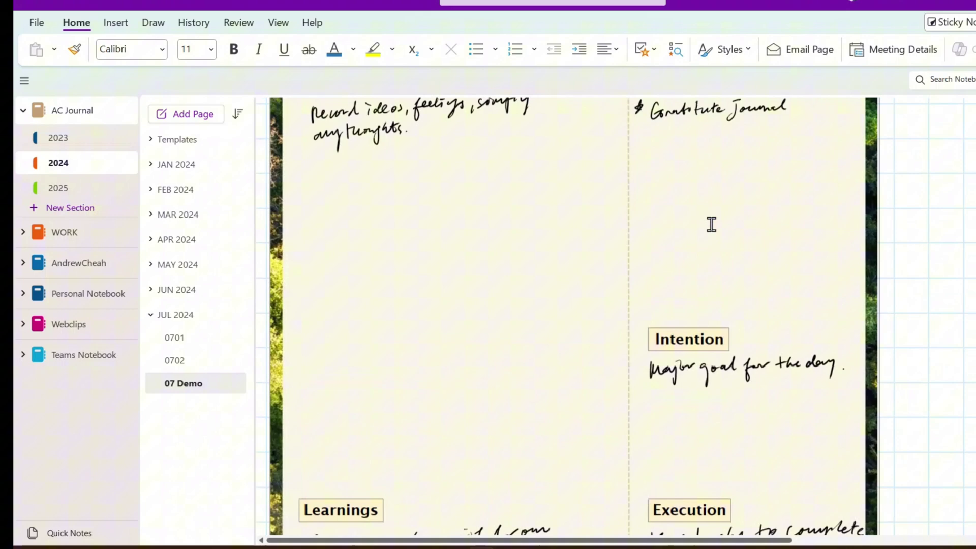
{"action": "scroll", "coordinate": [711, 225], "scroll_direction": "up", "scroll_amount": 8}
{"action": "scroll", "coordinate": [711, 224], "scroll_direction": "down", "scroll_amount": 7}
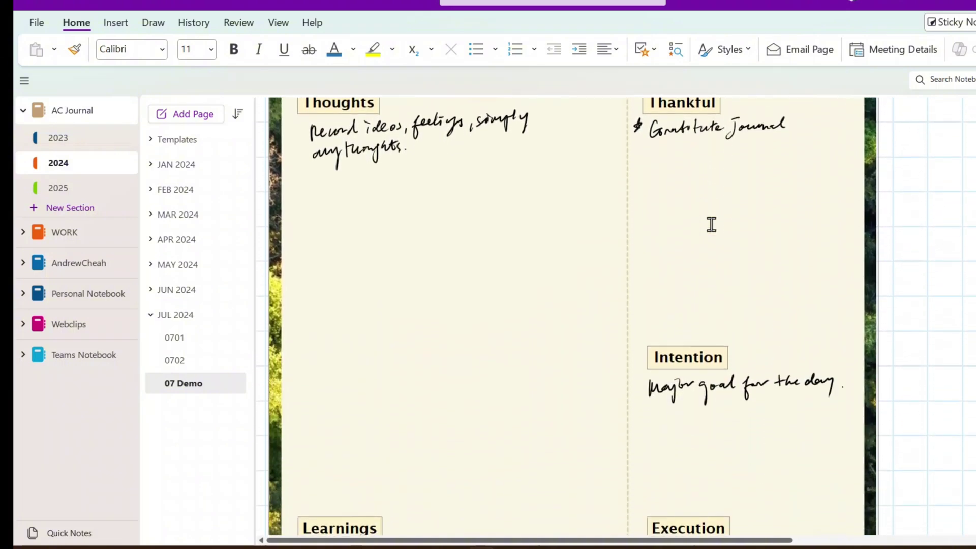
{"action": "scroll", "coordinate": [710, 222], "scroll_direction": "up", "scroll_amount": 2}
{"action": "scroll", "coordinate": [447, 224], "scroll_direction": "down", "scroll_amount": 10}
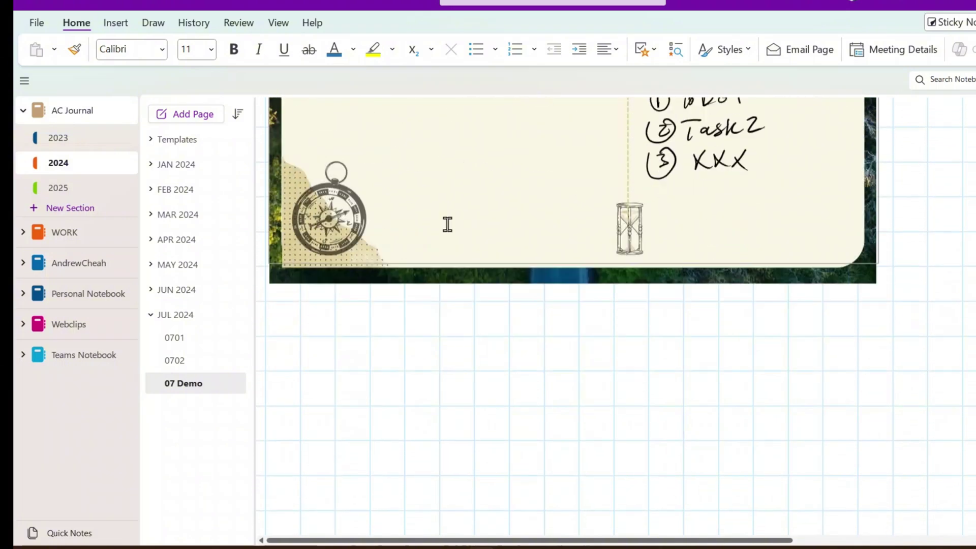
{"action": "scroll", "coordinate": [447, 224], "scroll_direction": "up", "scroll_amount": 15}
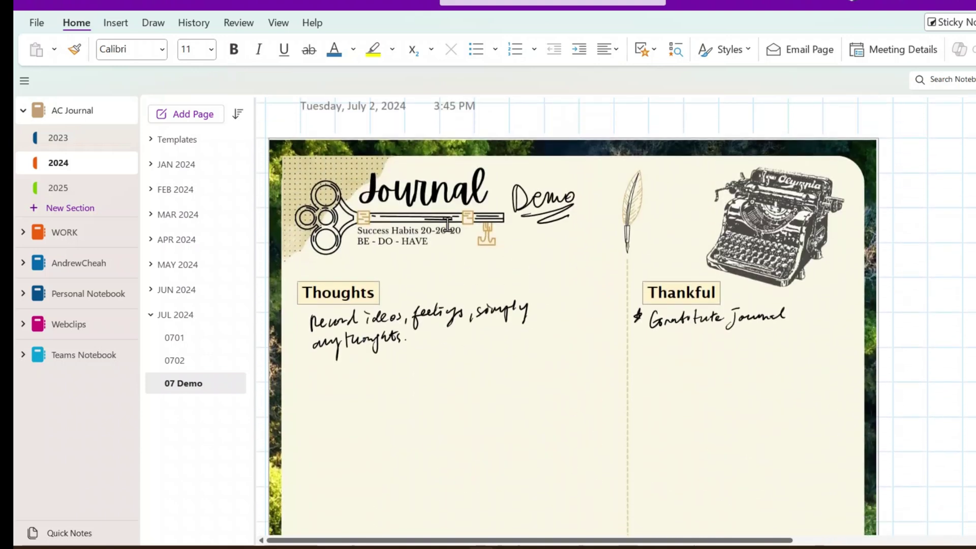
{"action": "scroll", "coordinate": [447, 224], "scroll_direction": "down", "scroll_amount": 14}
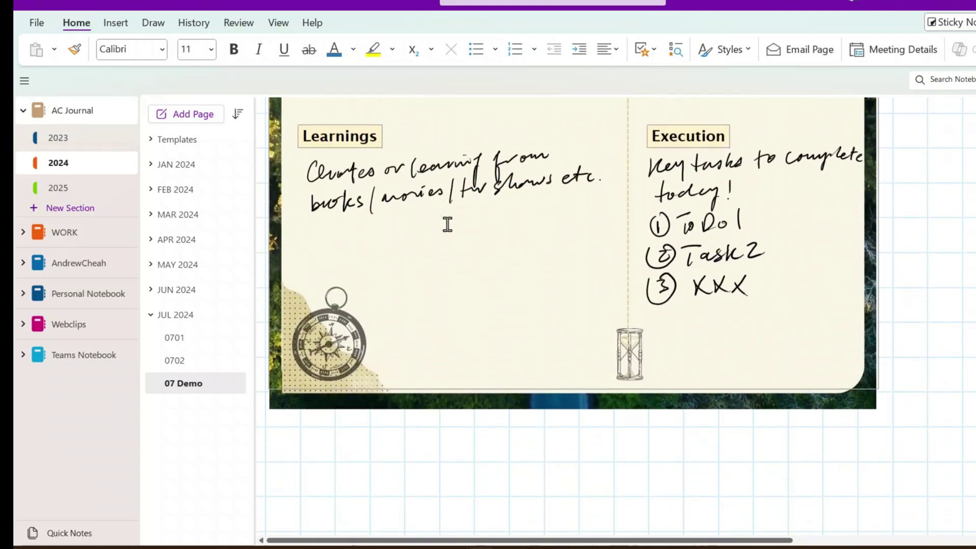
{"action": "scroll", "coordinate": [447, 224], "scroll_direction": "up", "scroll_amount": 2}
{"action": "scroll", "coordinate": [447, 224], "scroll_direction": "down", "scroll_amount": 1}
{"action": "scroll", "coordinate": [447, 224], "scroll_direction": "up", "scroll_amount": 4}
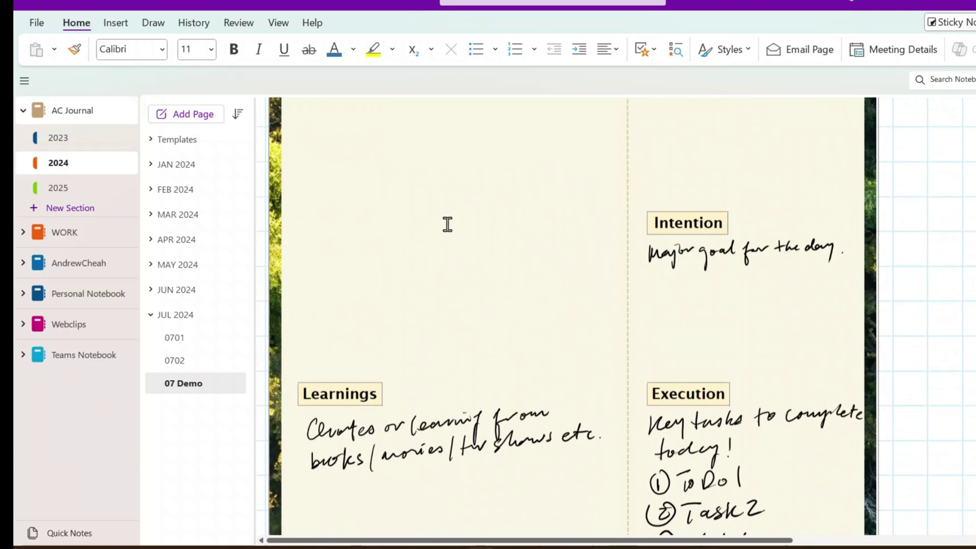
{"action": "scroll", "coordinate": [448, 225], "scroll_direction": "up", "scroll_amount": 3}
{"action": "scroll", "coordinate": [447, 224], "scroll_direction": "down", "scroll_amount": 6}
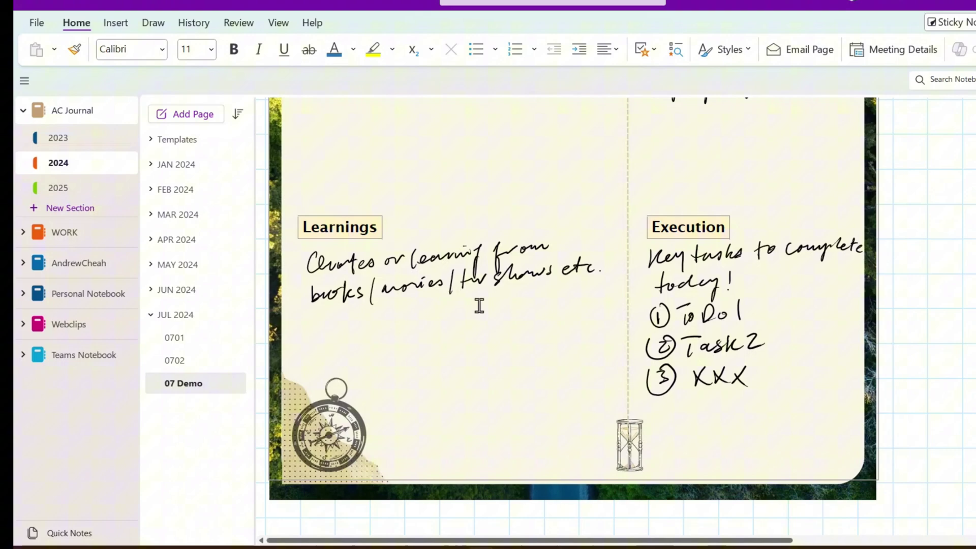
Scroll through the 07 Demo page to review its Thoughts, Thankful and Intention prompts.
{"action": "scroll", "coordinate": [479, 305], "scroll_direction": "up", "scroll_amount": 5}
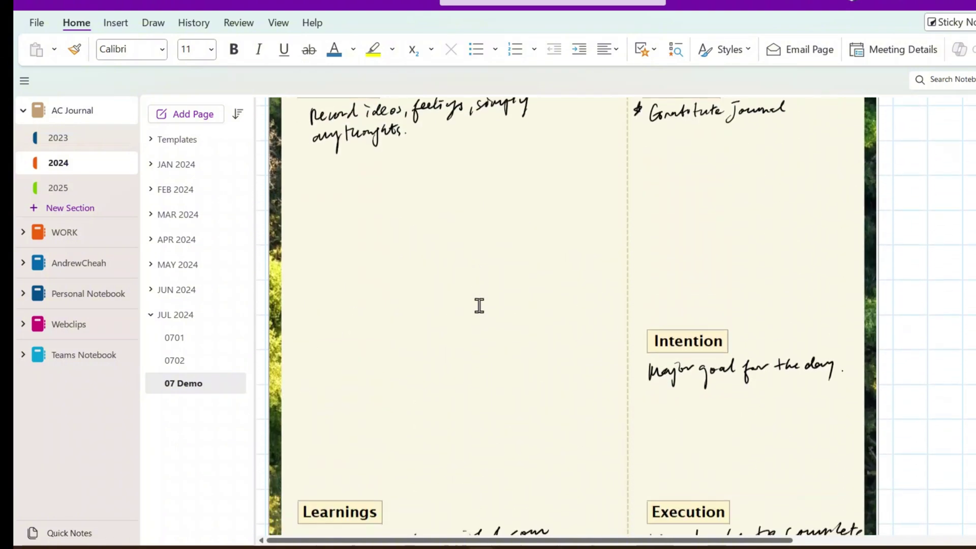
{"action": "scroll", "coordinate": [479, 305], "scroll_direction": "down", "scroll_amount": 2}
{"action": "scroll", "coordinate": [478, 305], "scroll_direction": "down", "scroll_amount": 2}
{"action": "scroll", "coordinate": [479, 305], "scroll_direction": "up", "scroll_amount": 7}
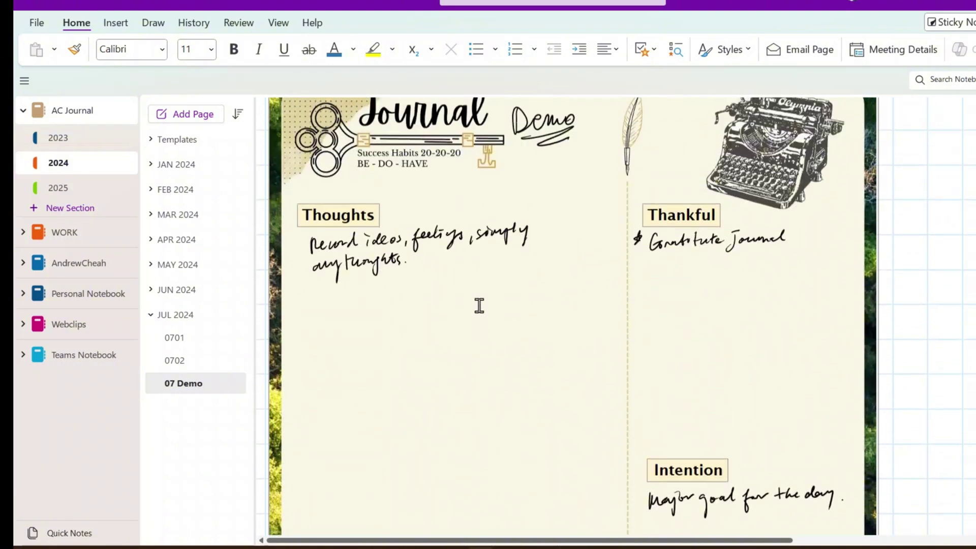
{"action": "scroll", "coordinate": [479, 305], "scroll_direction": "down", "scroll_amount": 1}
{"action": "scroll", "coordinate": [479, 305], "scroll_direction": "down", "scroll_amount": 5}
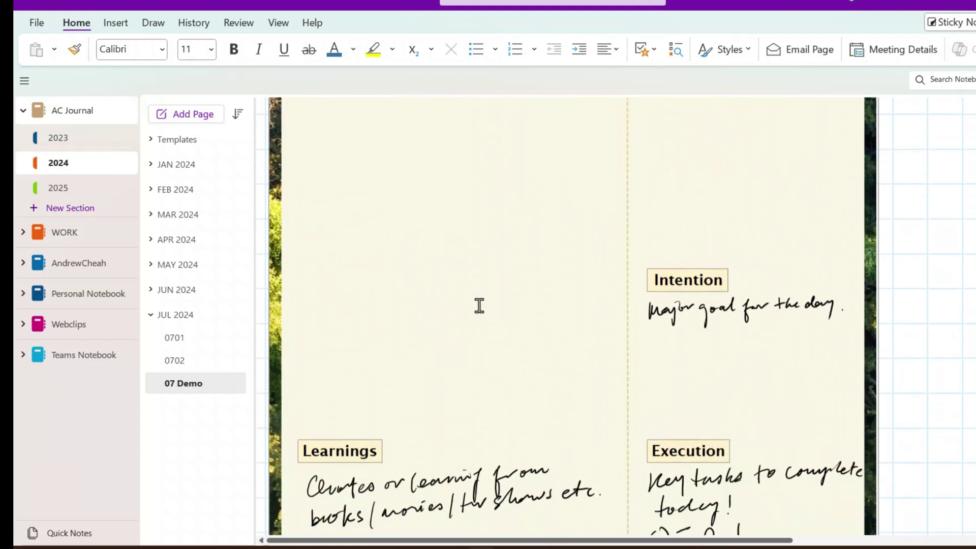
{"action": "scroll", "coordinate": [479, 305], "scroll_direction": "up", "scroll_amount": 4}
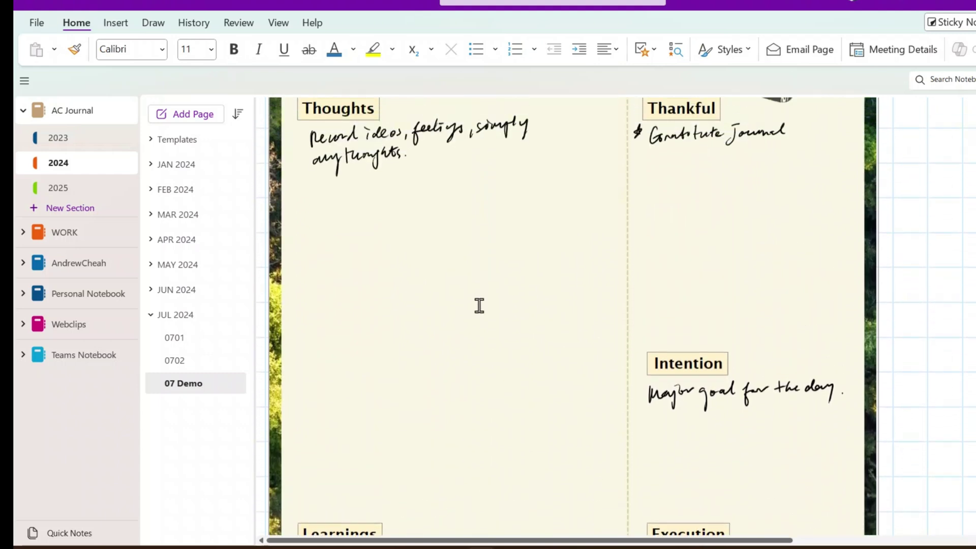
{"action": "scroll", "coordinate": [479, 305], "scroll_direction": "down", "scroll_amount": 1}
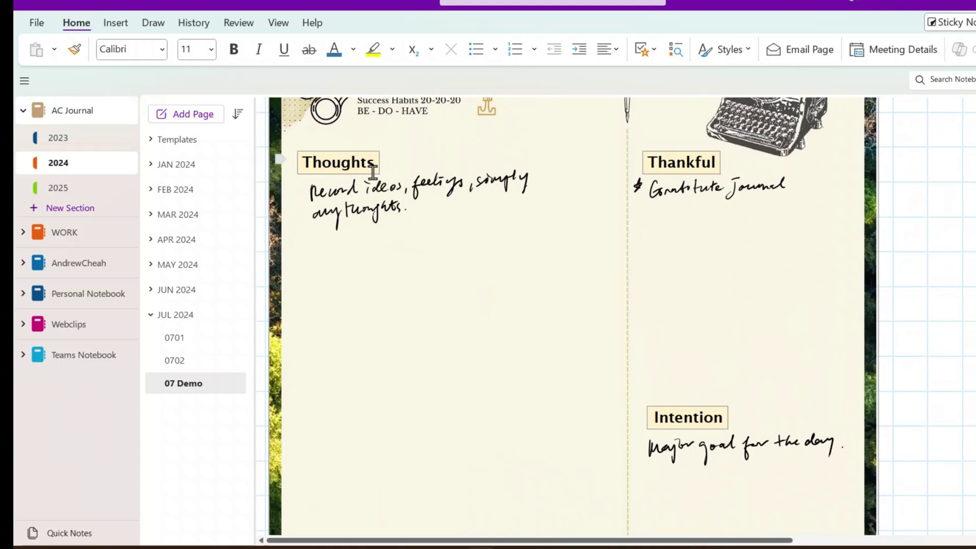
{"action": "scroll", "coordinate": [441, 217], "scroll_direction": "up", "scroll_amount": 1}
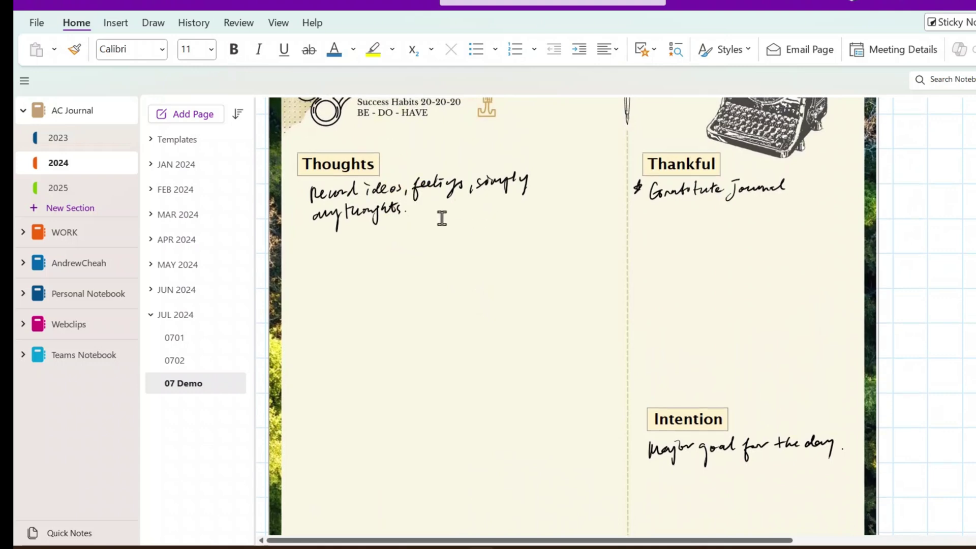
{"action": "scroll", "coordinate": [442, 218], "scroll_direction": "up", "scroll_amount": 3}
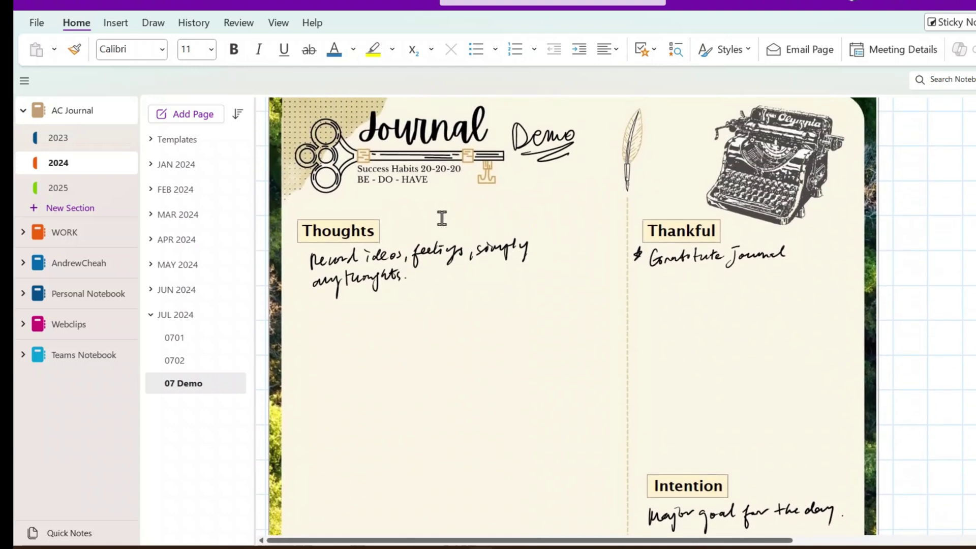
{"action": "scroll", "coordinate": [442, 217], "scroll_direction": "down", "scroll_amount": 2}
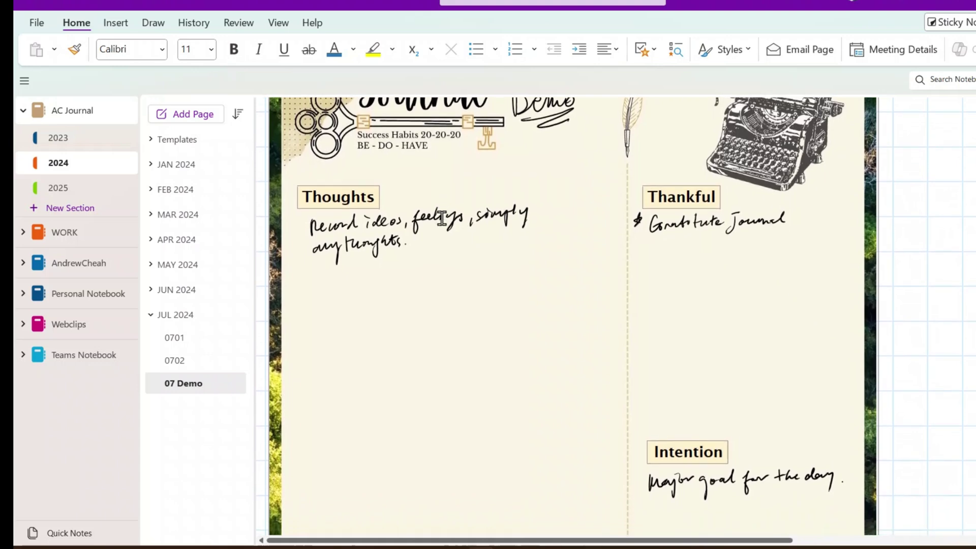
{"action": "scroll", "coordinate": [442, 217], "scroll_direction": "up", "scroll_amount": 5}
{"action": "scroll", "coordinate": [442, 217], "scroll_direction": "down", "scroll_amount": 4}
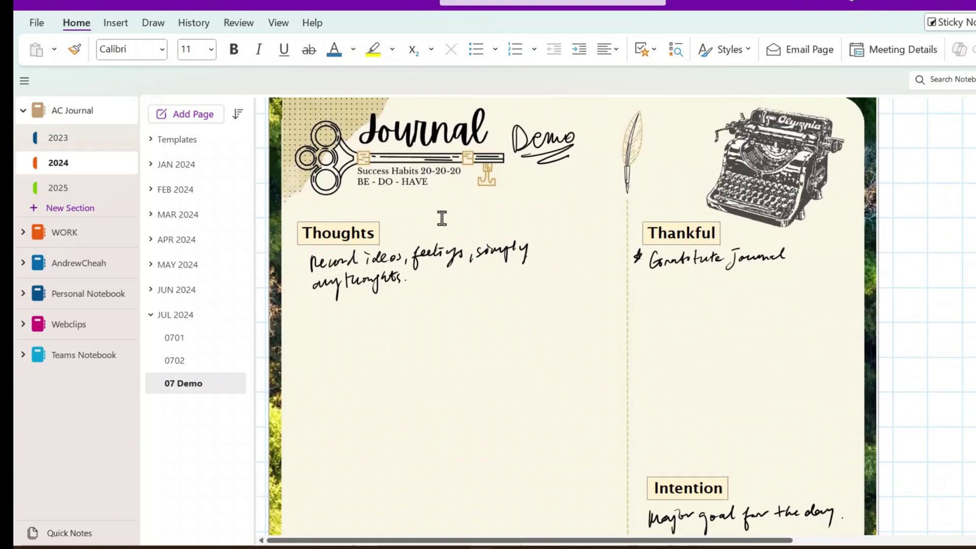
{"action": "scroll", "coordinate": [441, 218], "scroll_direction": "down", "scroll_amount": 5}
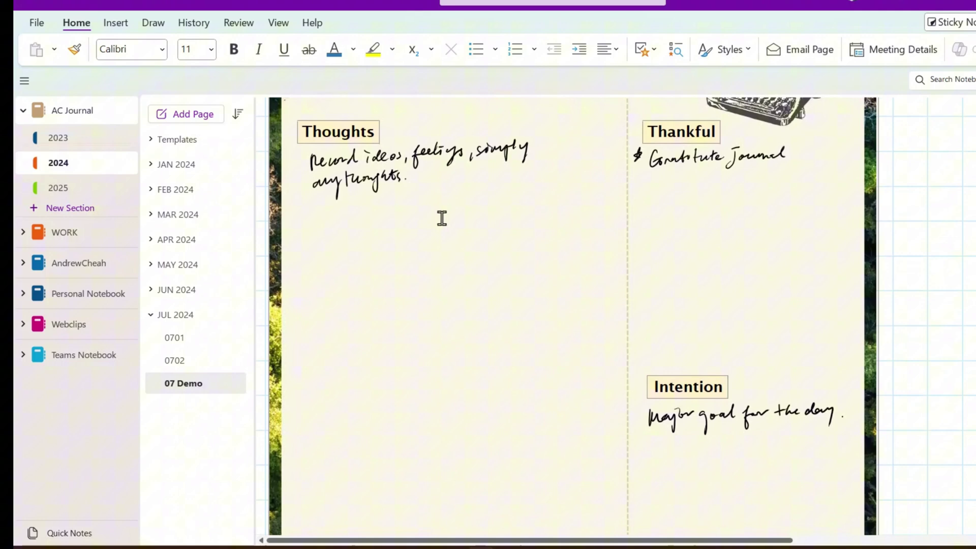
{"action": "scroll", "coordinate": [442, 217], "scroll_direction": "up", "scroll_amount": 2}
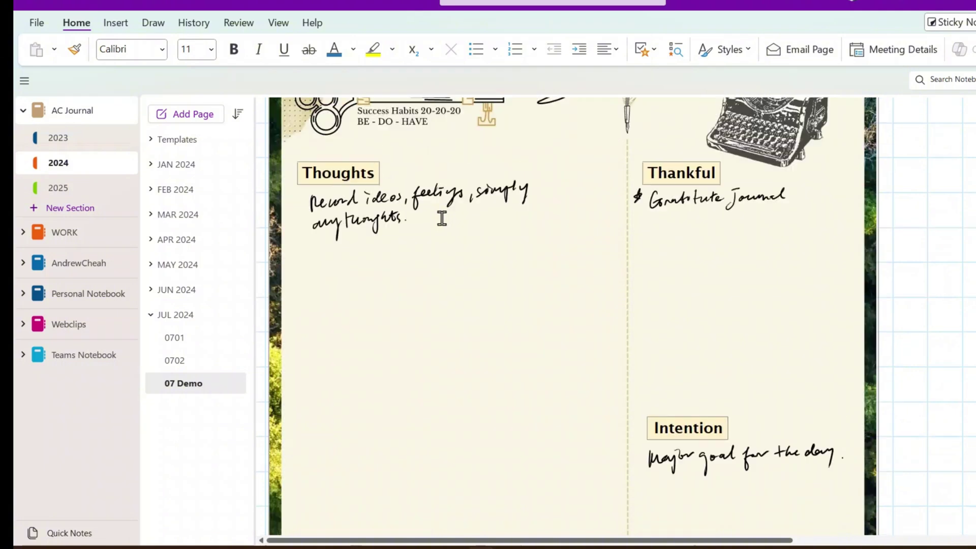
{"action": "scroll", "coordinate": [441, 218], "scroll_direction": "down", "scroll_amount": 12}
{"action": "scroll", "coordinate": [442, 218], "scroll_direction": "up", "scroll_amount": 16}
{"action": "scroll", "coordinate": [442, 218], "scroll_direction": "up", "scroll_amount": 1}
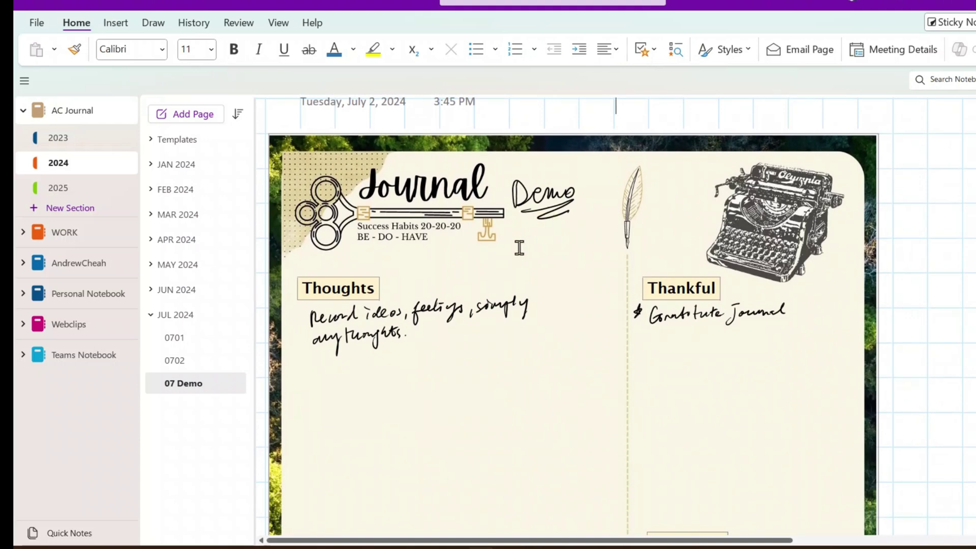
{"action": "scroll", "coordinate": [519, 247], "scroll_direction": "down", "scroll_amount": 3}
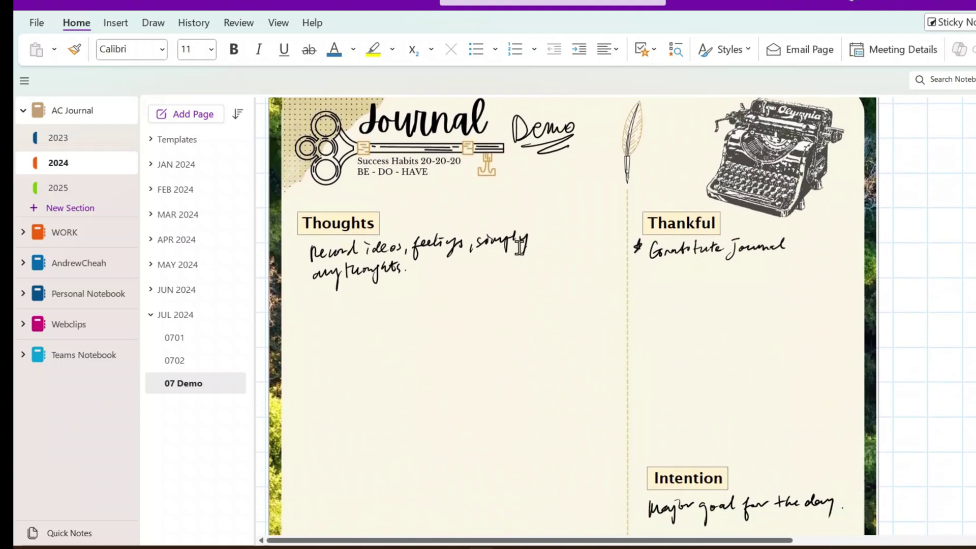
{"action": "scroll", "coordinate": [519, 247], "scroll_direction": "down", "scroll_amount": 3}
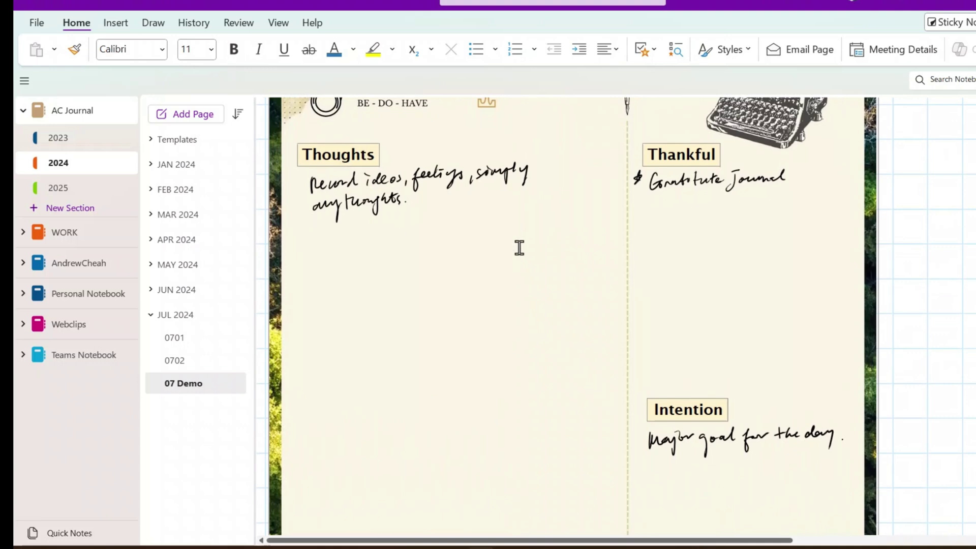
{"action": "scroll", "coordinate": [519, 247], "scroll_direction": "down", "scroll_amount": 2}
{"action": "scroll", "coordinate": [519, 248], "scroll_direction": "up", "scroll_amount": 6}
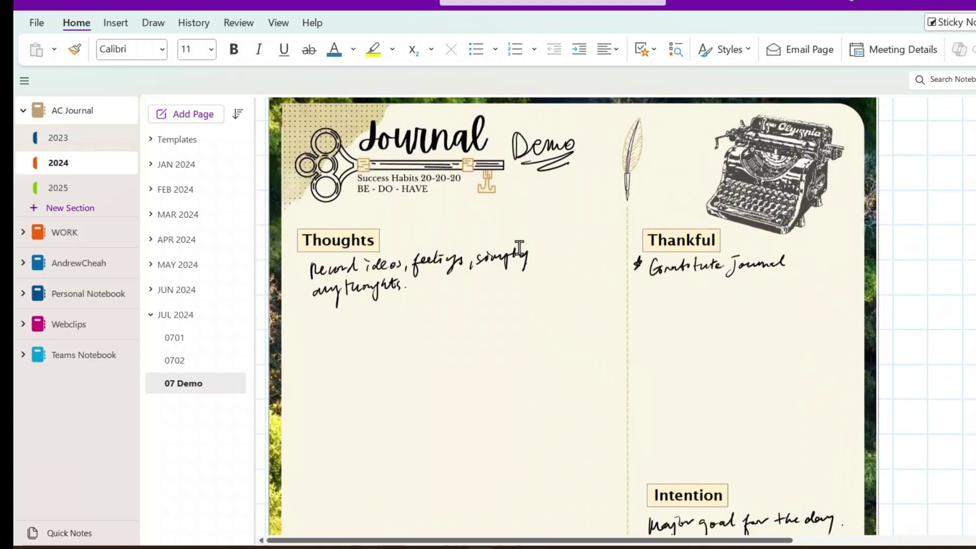
{"action": "scroll", "coordinate": [519, 247], "scroll_direction": "down", "scroll_amount": 1}
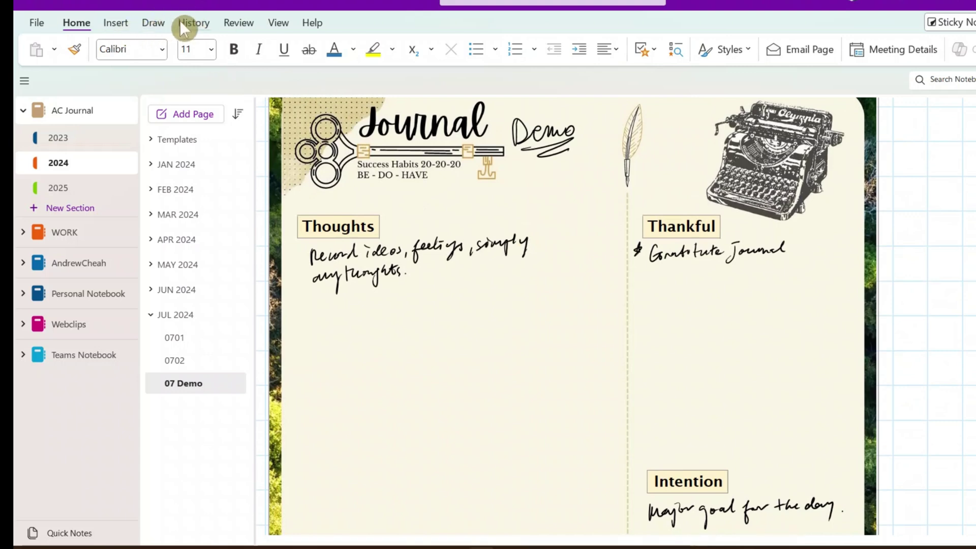
Zoom the page to 200% from the View Zoom list, then zoom out to about 93%.
{"action": "left_click", "coordinate": [280, 24]}
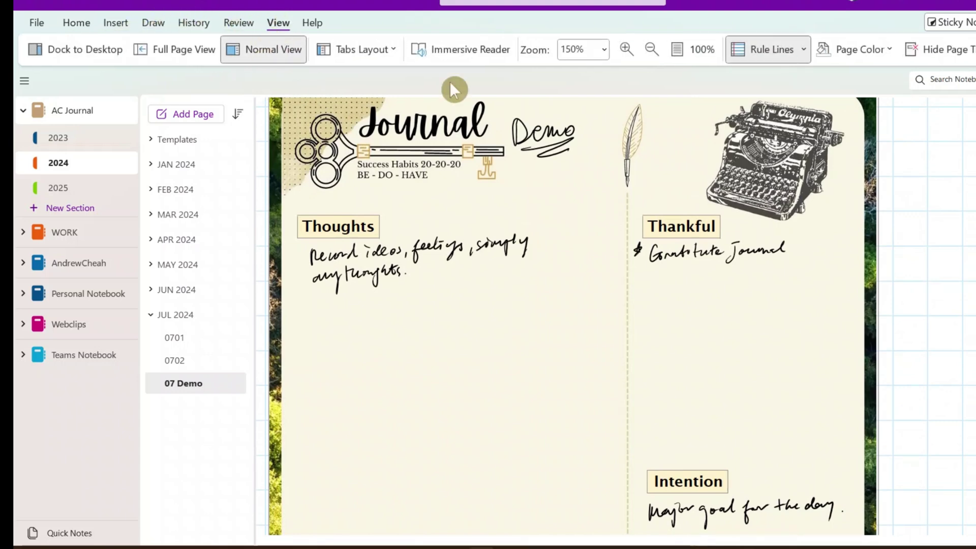
{"action": "left_click", "coordinate": [604, 48]}
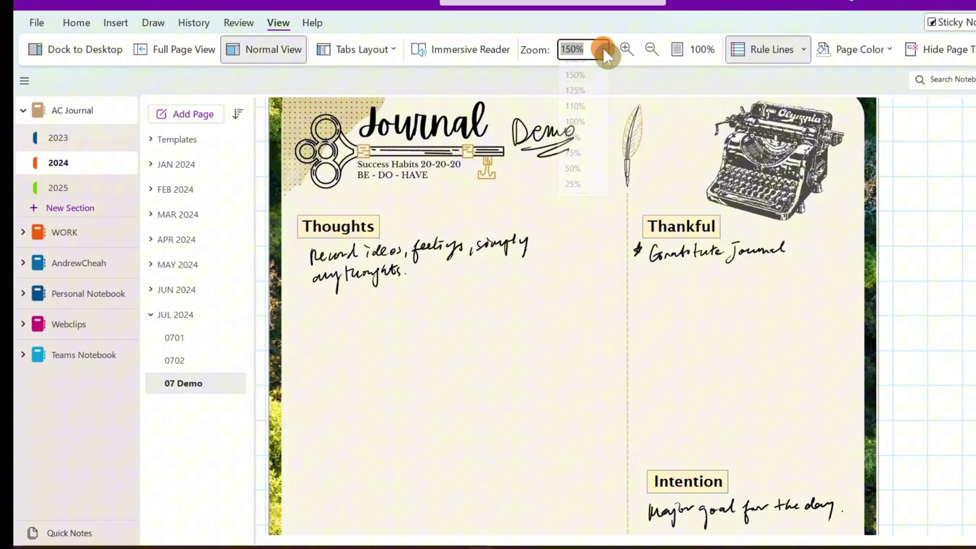
{"action": "left_click", "coordinate": [587, 69]}
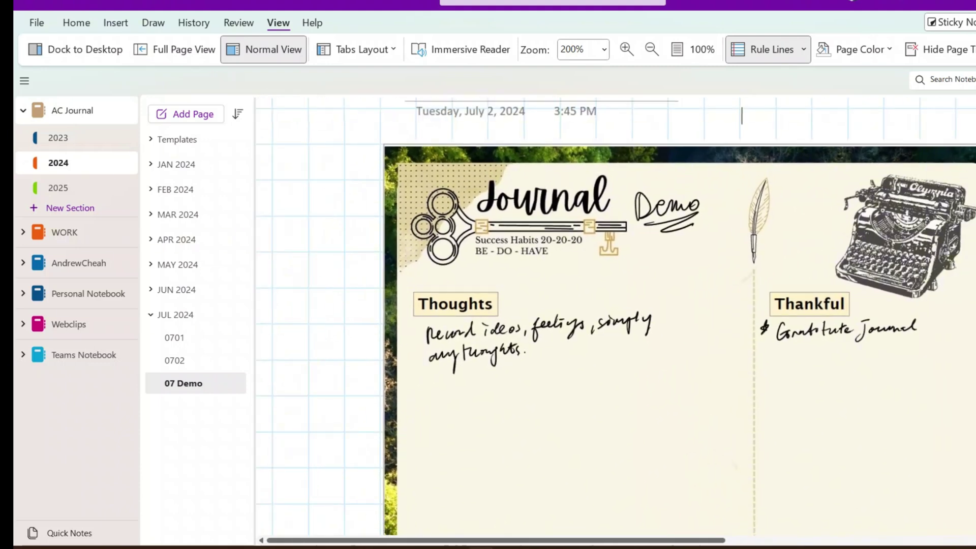
{"action": "scroll", "coordinate": [615, 315], "scroll_direction": "down", "scroll_amount": 2, "text": "ctrl"}
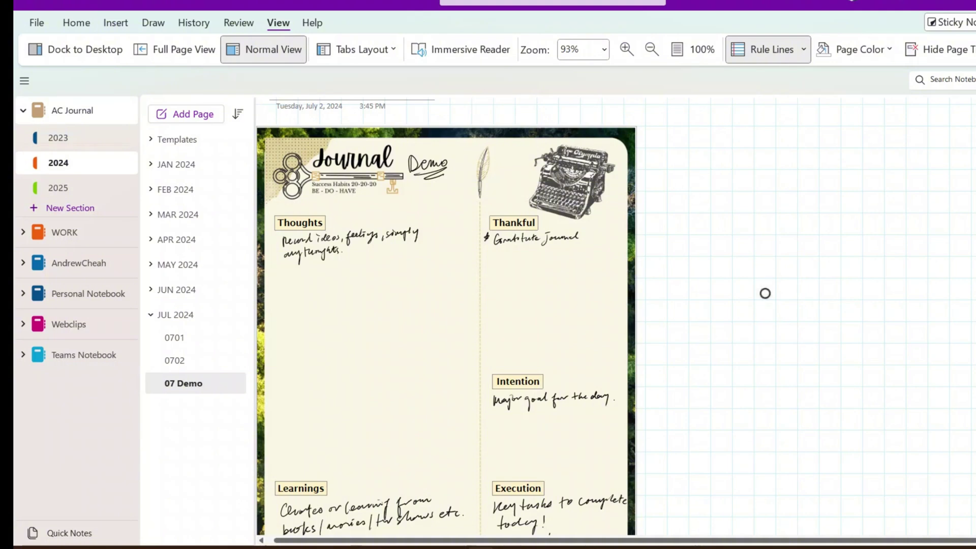
Scroll and pan around the 07 Demo page to inspect the grid rule lines around the template.
{"action": "scroll", "coordinate": [709, 361], "scroll_direction": "down", "scroll_amount": 3}
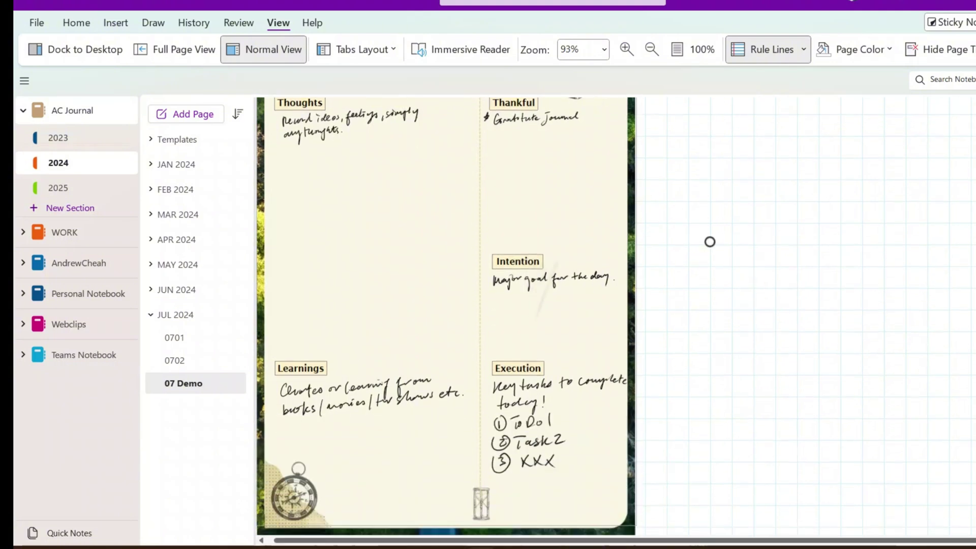
{"action": "scroll", "coordinate": [709, 361], "scroll_direction": "up", "scroll_amount": 4}
{"action": "scroll", "coordinate": [709, 370], "scroll_direction": "up", "scroll_amount": 1}
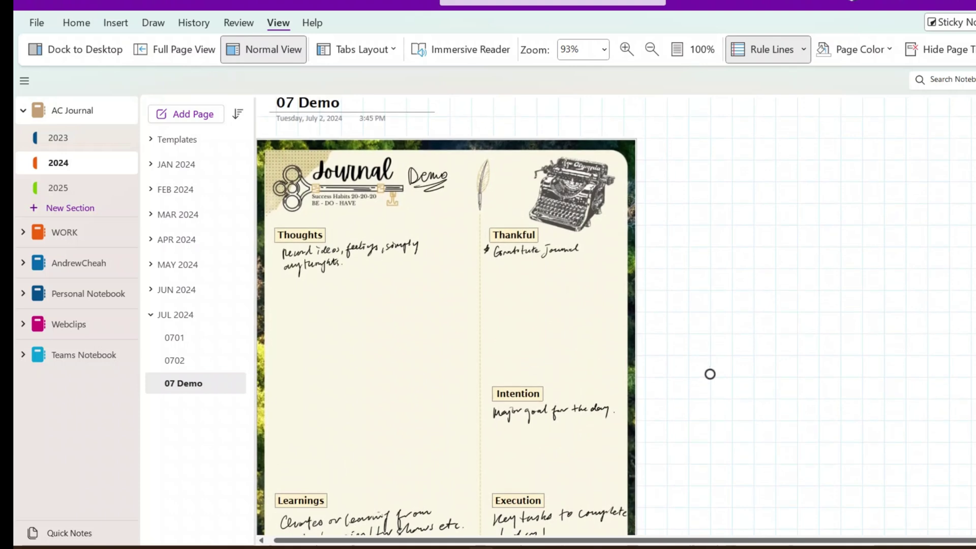
{"action": "mouse_move", "coordinate": [710, 374]}
{"action": "left_mouse_down"}
{"action": "mouse_move", "coordinate": [734, 372]}
{"action": "mouse_move", "coordinate": [705, 374]}
{"action": "left_mouse_up"}
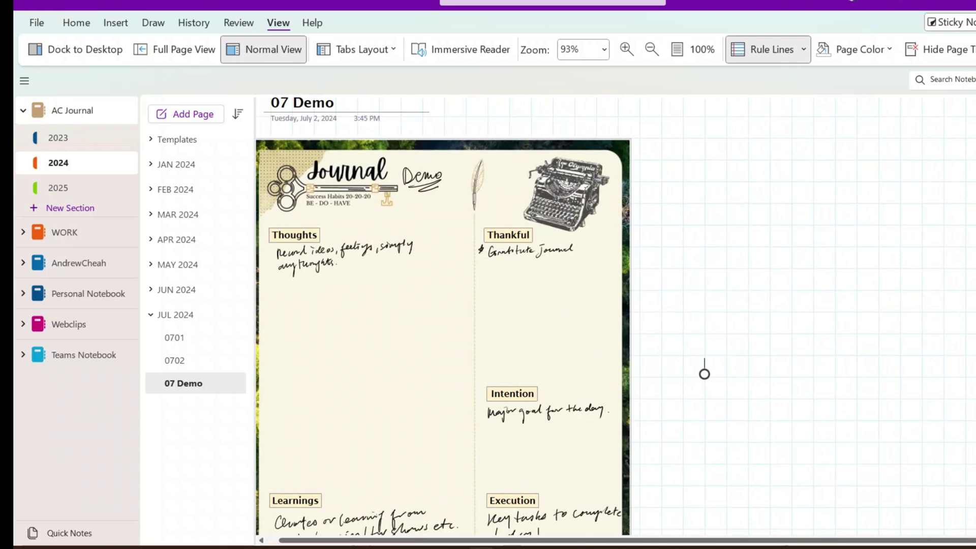
{"action": "scroll", "coordinate": [705, 374], "scroll_direction": "up", "scroll_amount": 2}
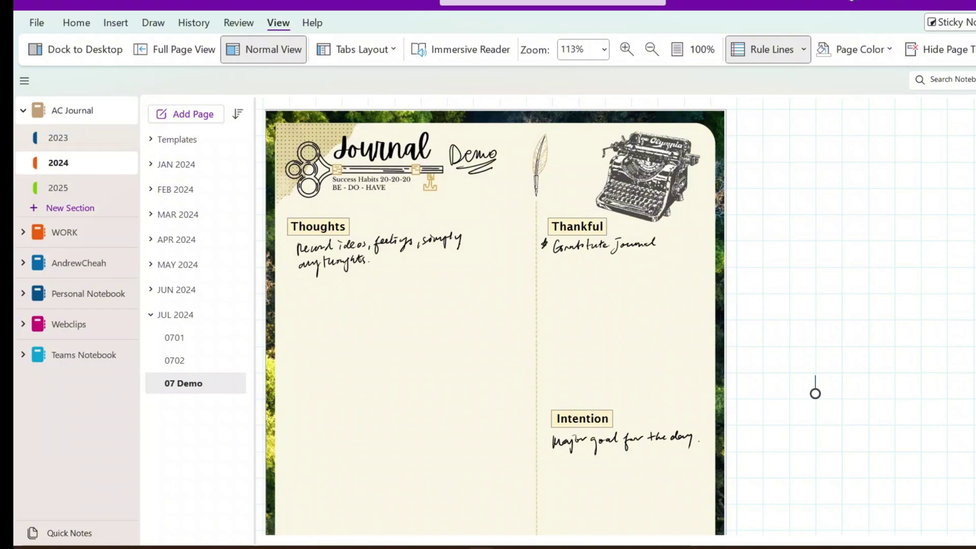
{"action": "scroll", "coordinate": [715, 201], "scroll_direction": "down", "scroll_amount": 3}
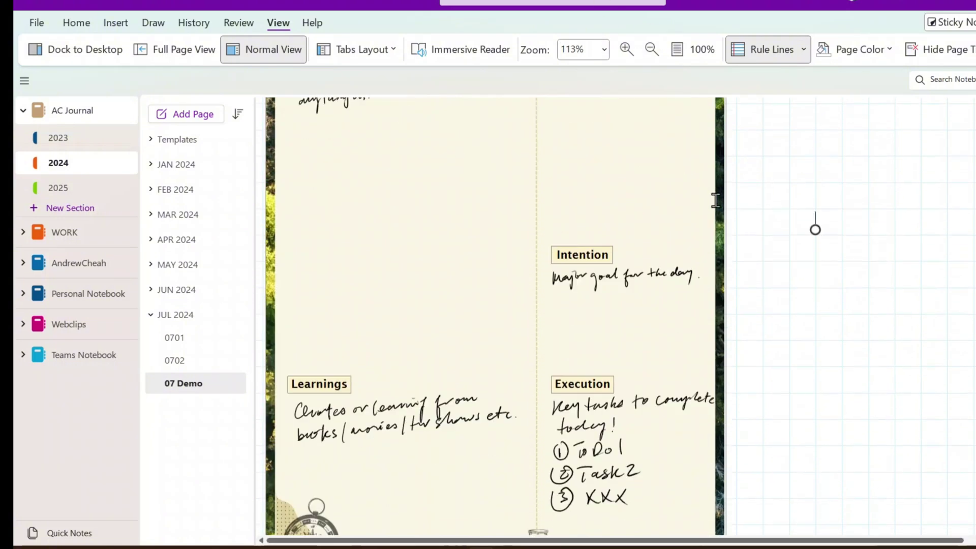
{"action": "scroll", "coordinate": [716, 201], "scroll_direction": "down", "scroll_amount": 6}
{"action": "scroll", "coordinate": [715, 200], "scroll_direction": "up", "scroll_amount": 10}
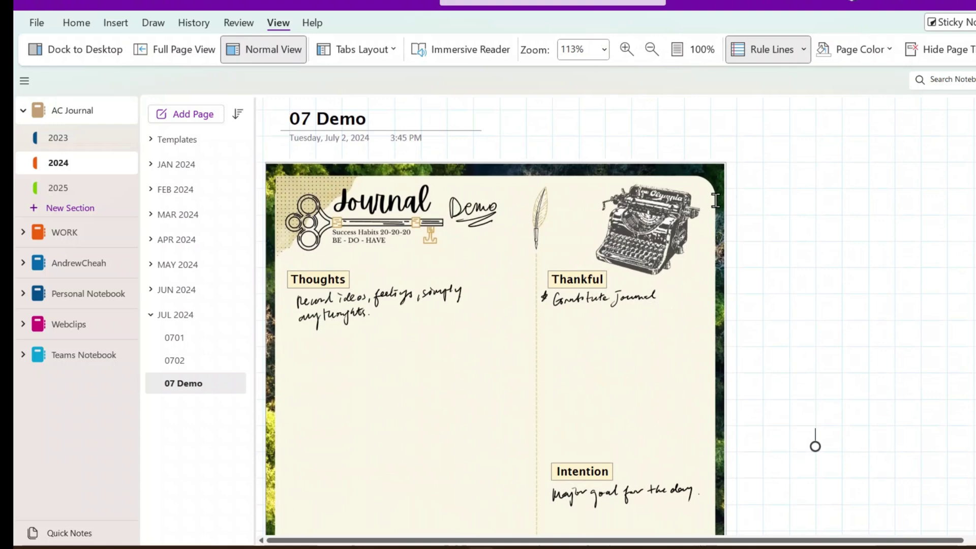
{"action": "scroll", "coordinate": [715, 201], "scroll_direction": "down", "scroll_amount": 5}
{"action": "scroll", "coordinate": [715, 201], "scroll_direction": "up", "scroll_amount": 2}
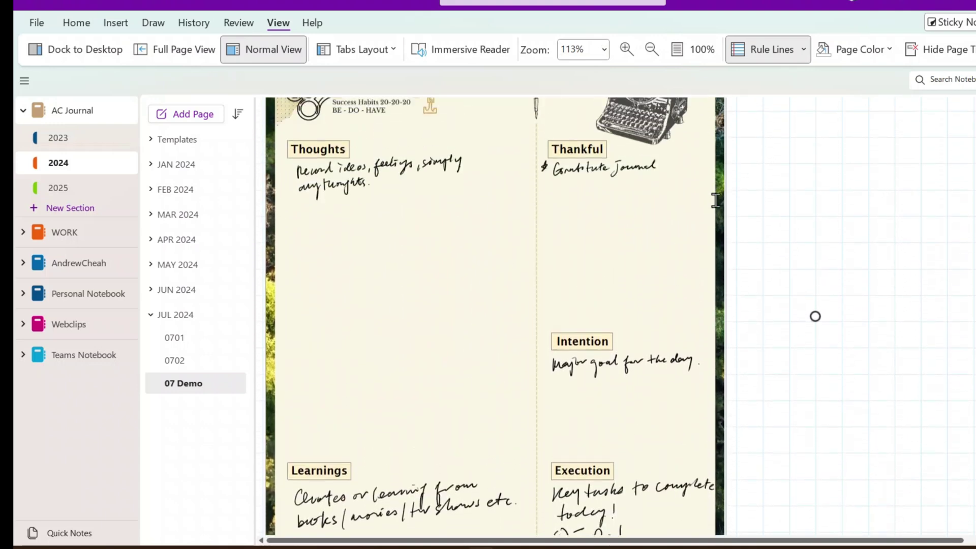
{"action": "scroll", "coordinate": [715, 200], "scroll_direction": "up", "scroll_amount": 2}
{"action": "scroll", "coordinate": [715, 200], "scroll_direction": "down", "scroll_amount": 5}
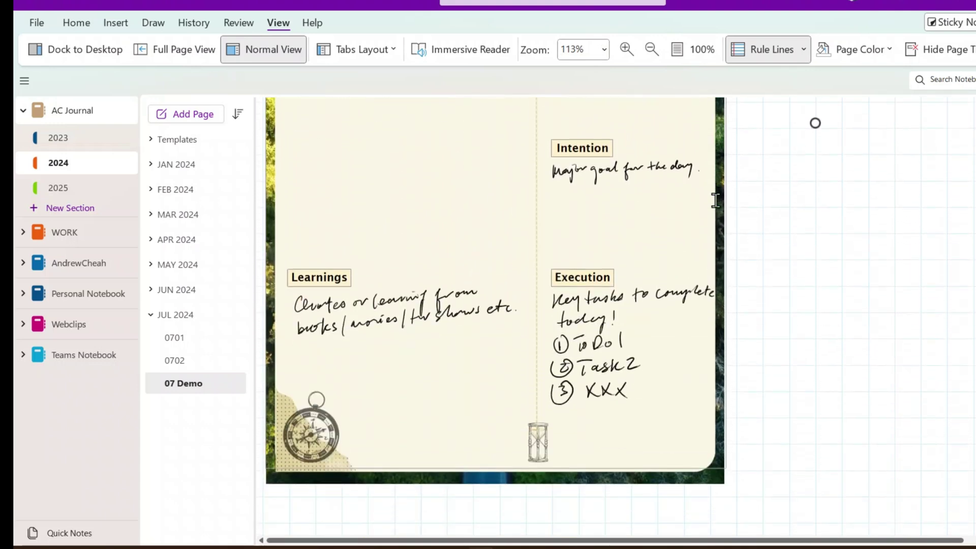
{"action": "scroll", "coordinate": [715, 200], "scroll_direction": "down", "scroll_amount": 3}
{"action": "scroll", "coordinate": [715, 200], "scroll_direction": "up", "scroll_amount": 1}
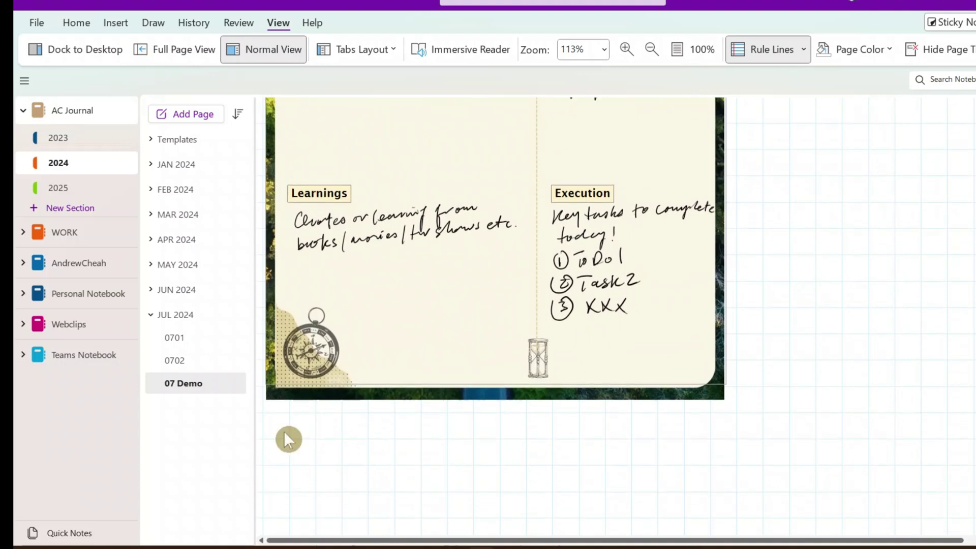
{"action": "scroll", "coordinate": [730, 418], "scroll_direction": "up", "scroll_amount": 7}
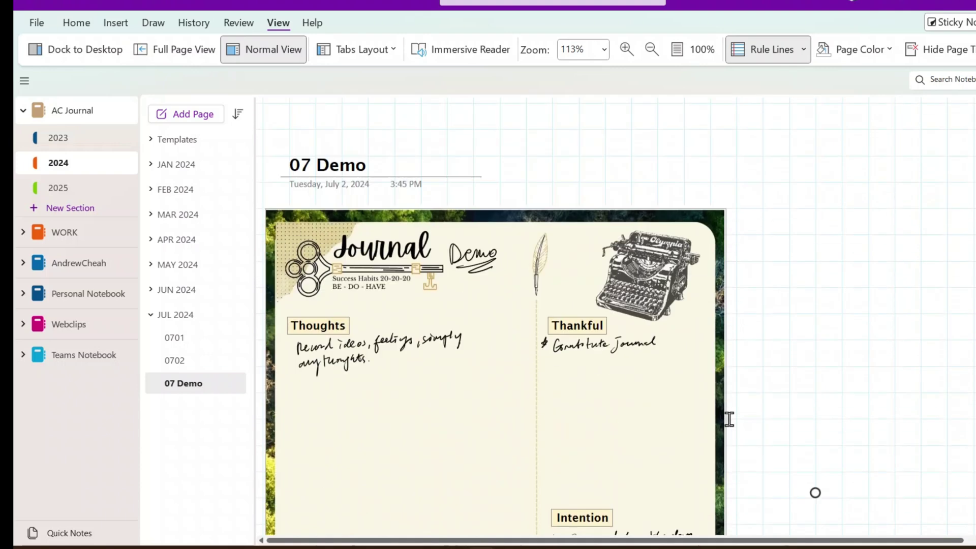
{"action": "scroll", "coordinate": [729, 418], "scroll_direction": "down", "scroll_amount": 1}
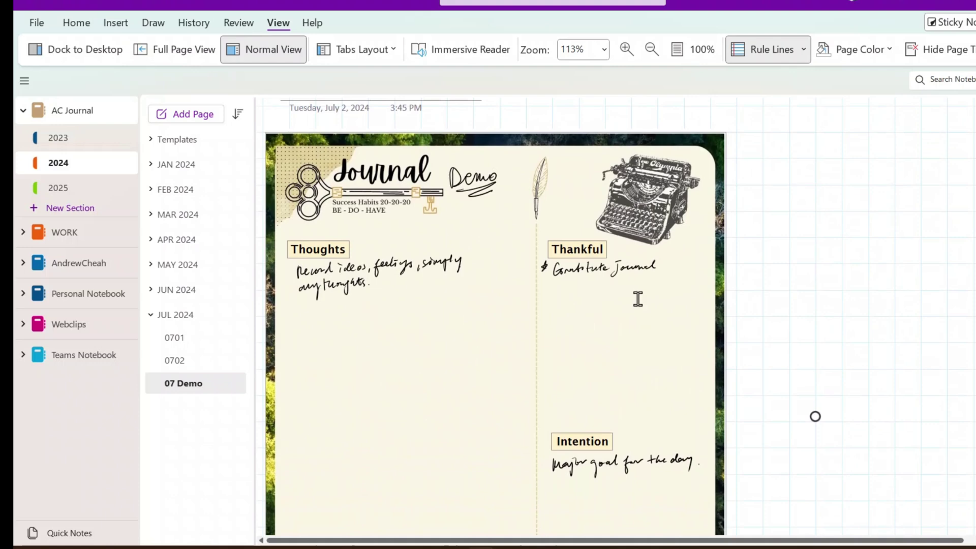
{"action": "scroll", "coordinate": [637, 299], "scroll_direction": "down", "scroll_amount": 2}
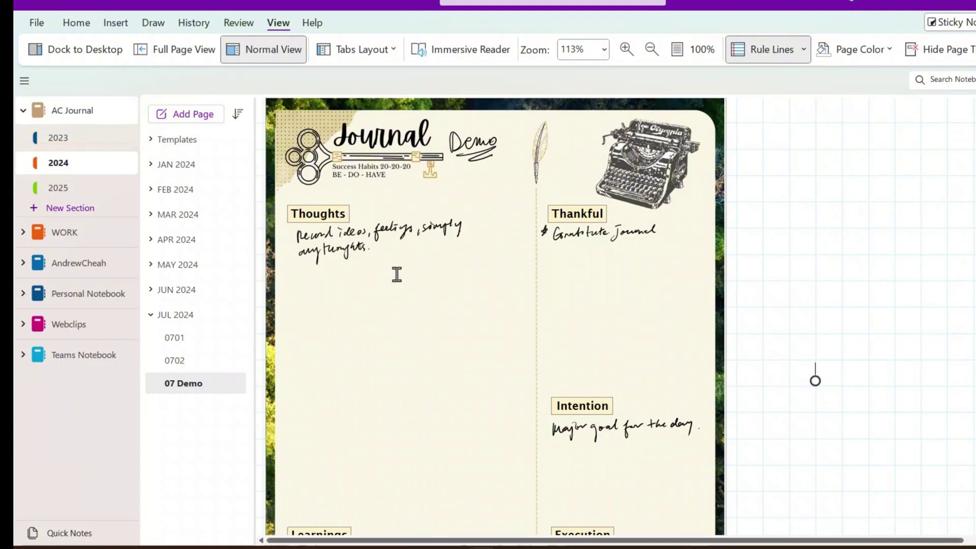
Show the Insert tab's Page Templates list with the AC journal and goal templates.
{"action": "left_click", "coordinate": [116, 23]}
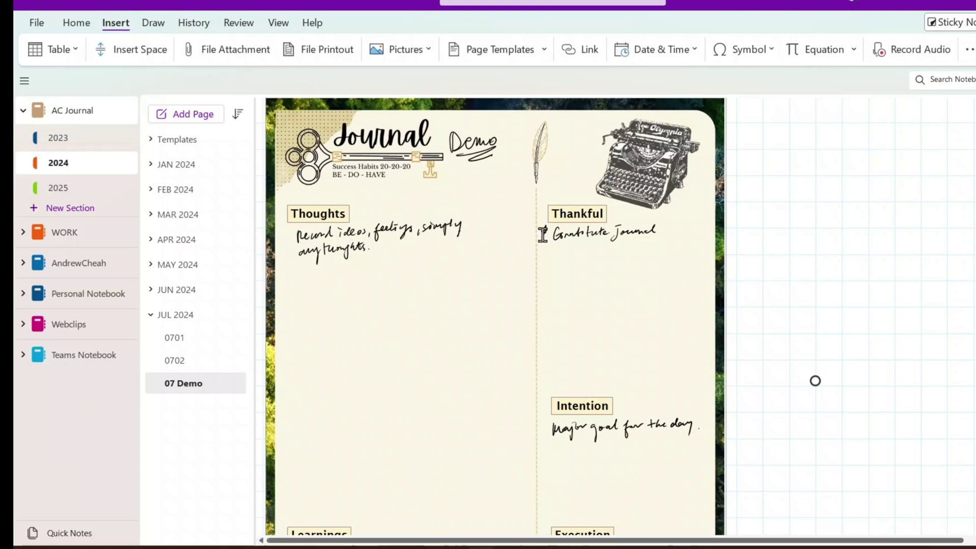
{"action": "left_click", "coordinate": [427, 58]}
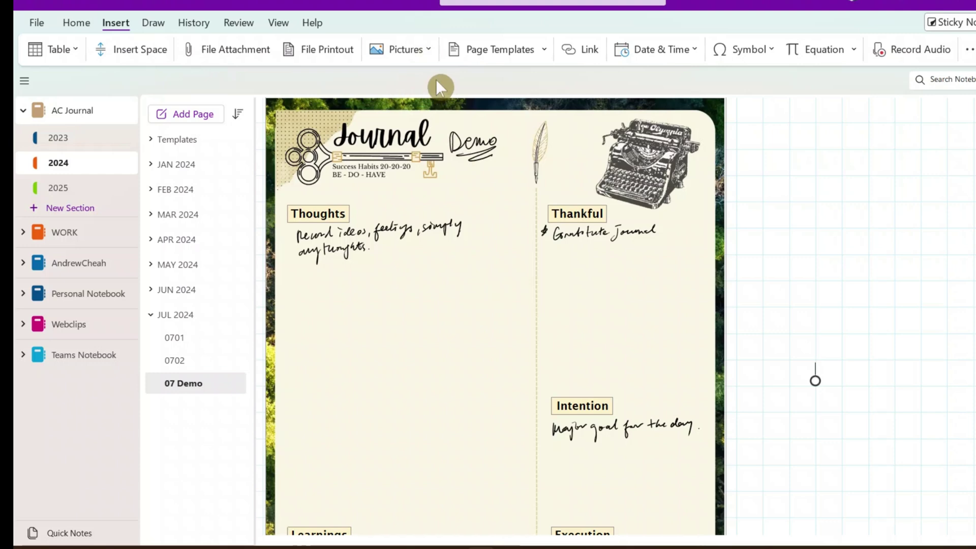
{"action": "left_click", "coordinate": [543, 53]}
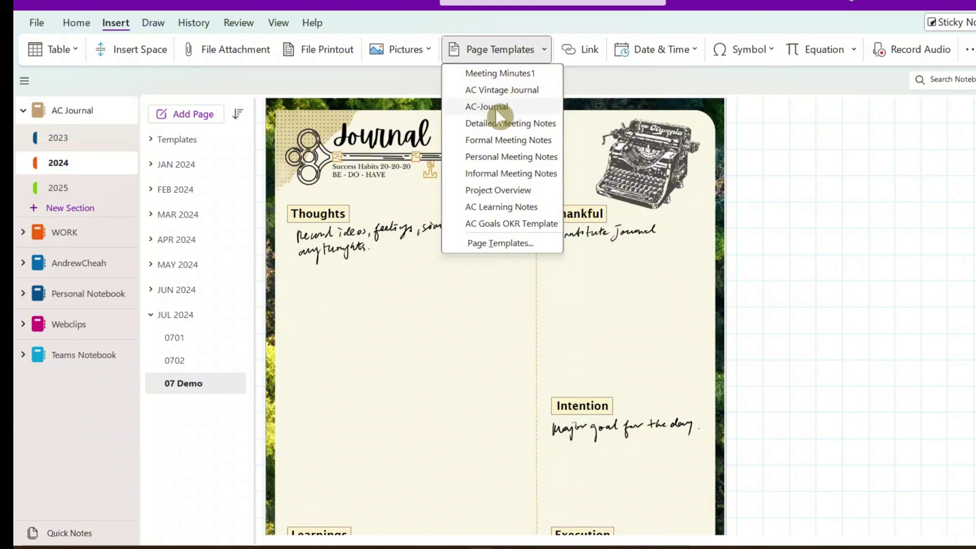
Dismiss the page templates list, leaving the 07 Demo page unchanged.
{"action": "left_click", "coordinate": [392, 84]}
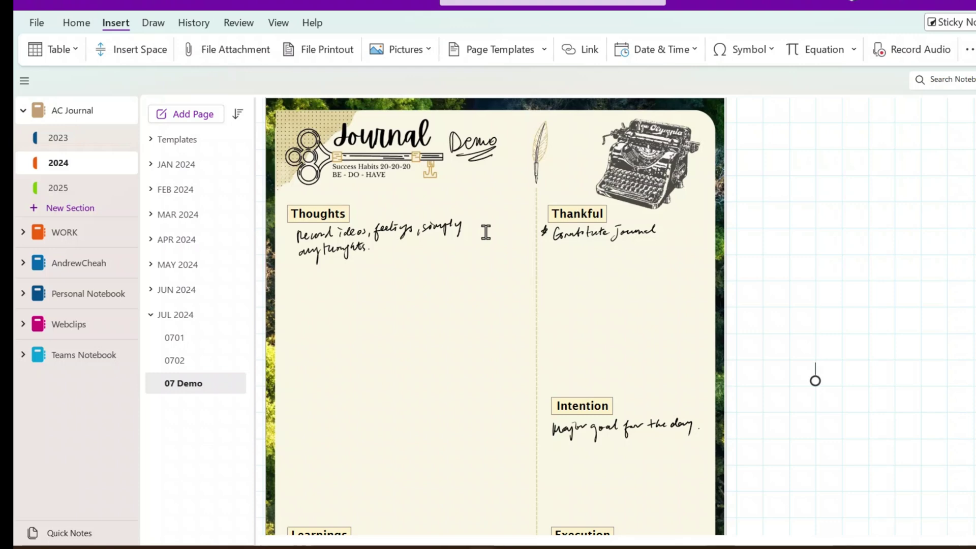
Scroll down the 07 Demo page to review the Learnings and Execution sections.
{"action": "scroll", "coordinate": [486, 232], "scroll_direction": "down", "scroll_amount": 2}
{"action": "scroll", "coordinate": [488, 239], "scroll_direction": "up", "scroll_amount": 3}
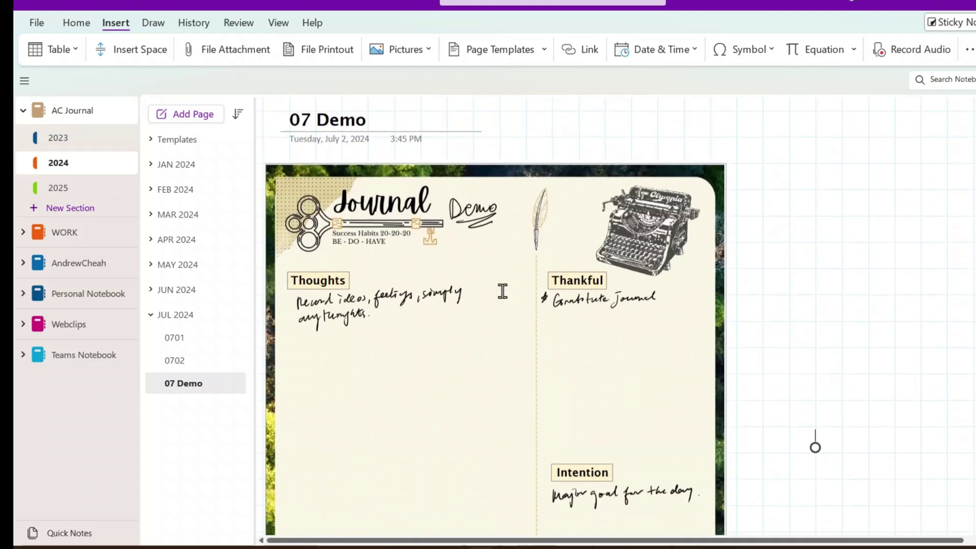
{"action": "scroll", "coordinate": [502, 291], "scroll_direction": "down", "scroll_amount": 2}
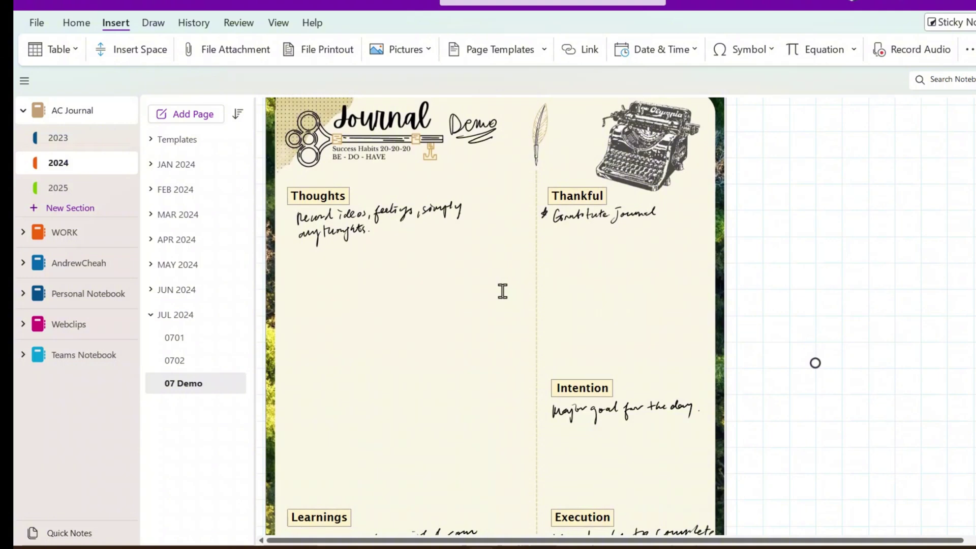
{"action": "left_click_drag", "start_coordinate": [815, 362], "coordinate": [815, 76]}
{"action": "scroll", "coordinate": [502, 291], "scroll_direction": "down", "scroll_amount": 6}
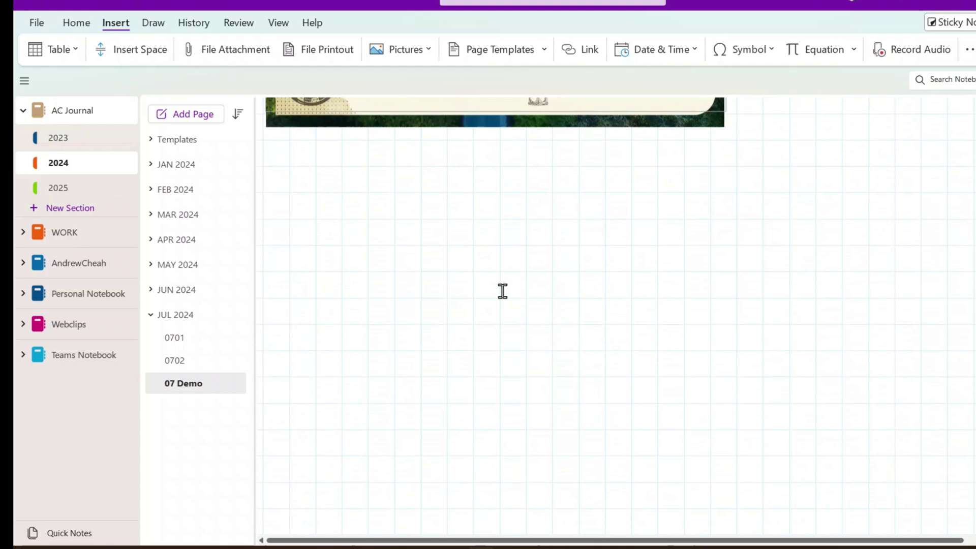
{"action": "scroll", "coordinate": [502, 291], "scroll_direction": "up", "scroll_amount": 3}
Scroll back up and start a new note just below the Thoughts prompt.
{"action": "scroll", "coordinate": [502, 291], "scroll_direction": "up", "scroll_amount": 8}
{"action": "left_click_drag", "start_coordinate": [814, 342], "coordinate": [814, 253]}
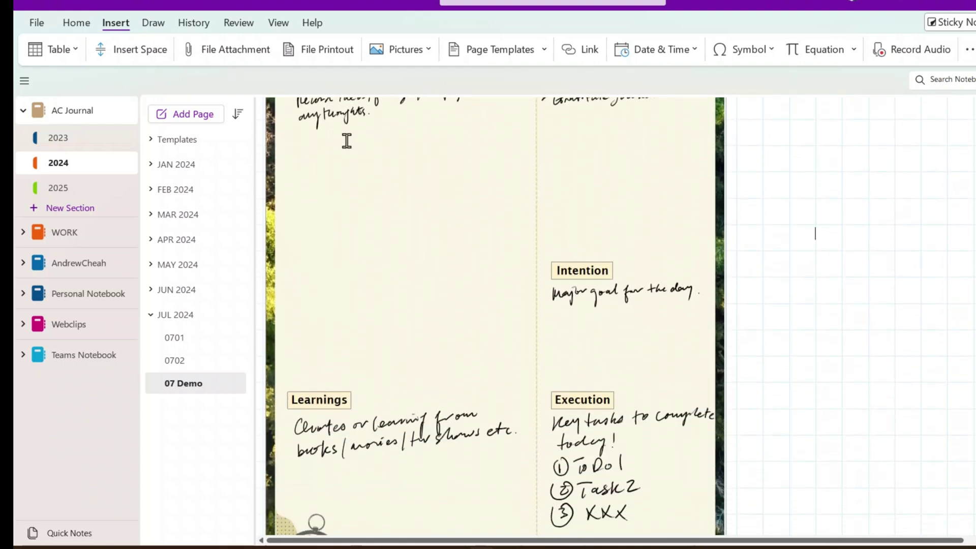
{"action": "scroll", "coordinate": [344, 139], "scroll_direction": "up", "scroll_amount": 1}
{"action": "scroll", "coordinate": [344, 150], "scroll_direction": "up", "scroll_amount": 1}
{"action": "left_click", "coordinate": [300, 233]}
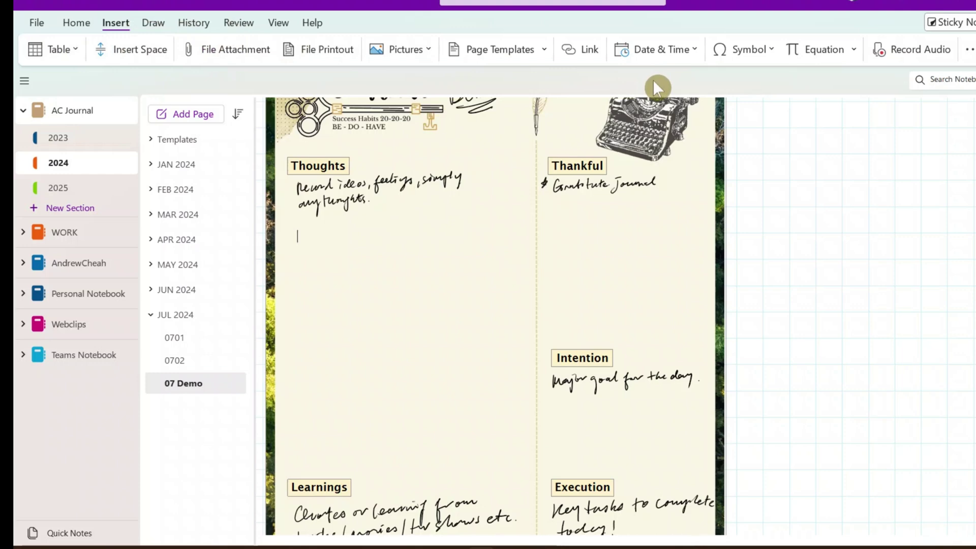
Apply the Idea tag from the Home Tags gallery and place the cursor after it.
{"action": "left_click", "coordinate": [76, 23]}
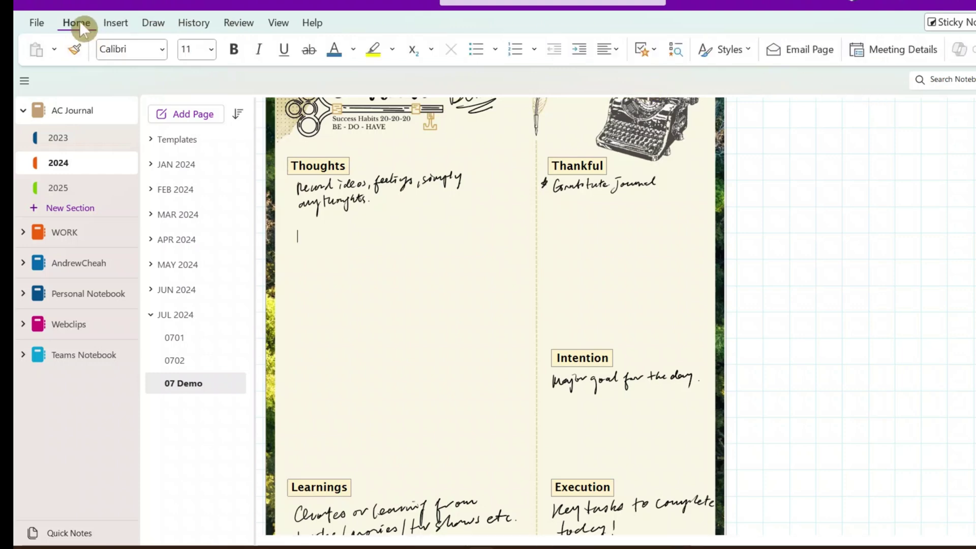
{"action": "left_click", "coordinate": [654, 47]}
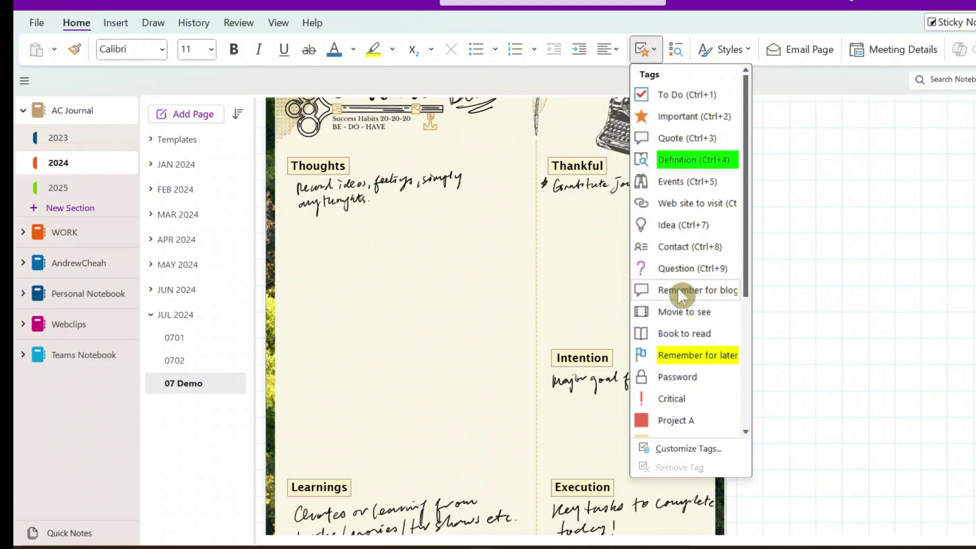
{"action": "scroll", "coordinate": [678, 287], "scroll_direction": "down", "scroll_amount": 3}
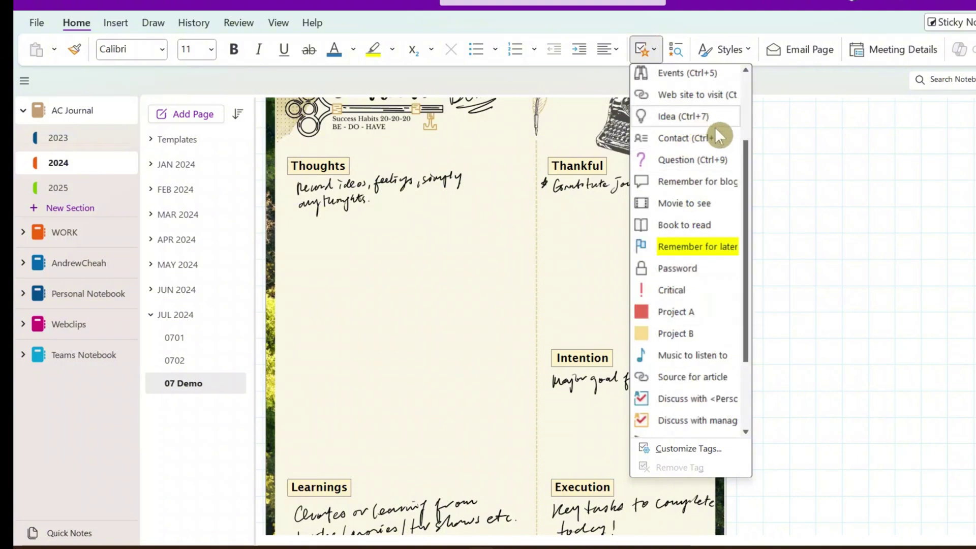
{"action": "left_click", "coordinate": [675, 115]}
{"action": "left_click", "coordinate": [291, 244]}
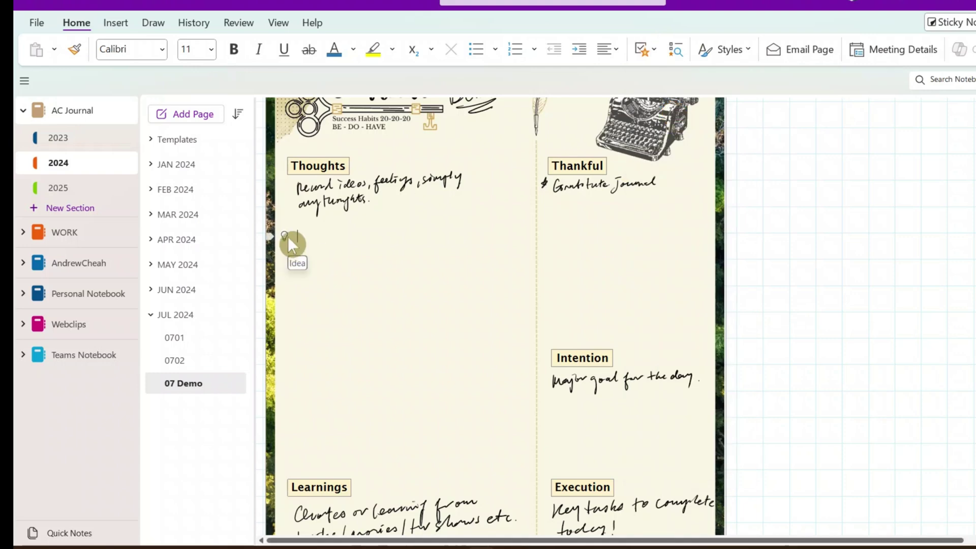
{"action": "mouse_move", "coordinate": [284, 227]}
{"action": "left_mouse_down"}
{"action": "mouse_move", "coordinate": [288, 188]}
{"action": "mouse_move", "coordinate": [295, 235]}
{"action": "left_mouse_up"}
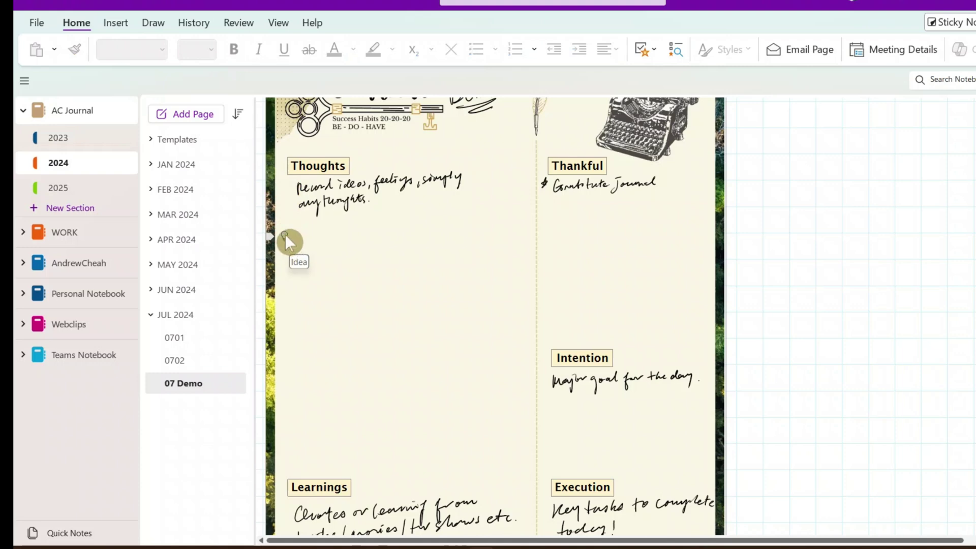
{"action": "left_click", "coordinate": [300, 233]}
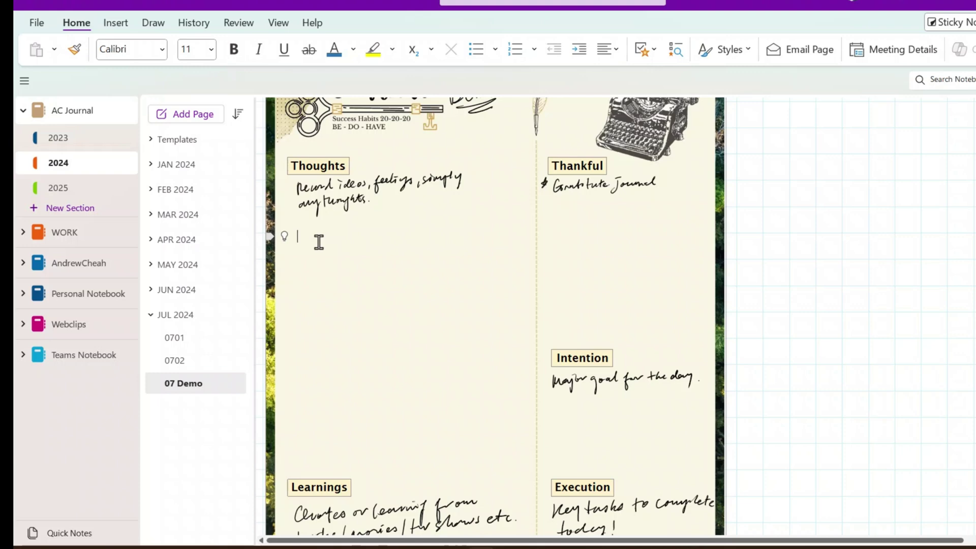
Type 'IDEA TODAY' beside the Idea tag, then select the line and make it bold.
{"action": "type", "text": "IDEAS"}
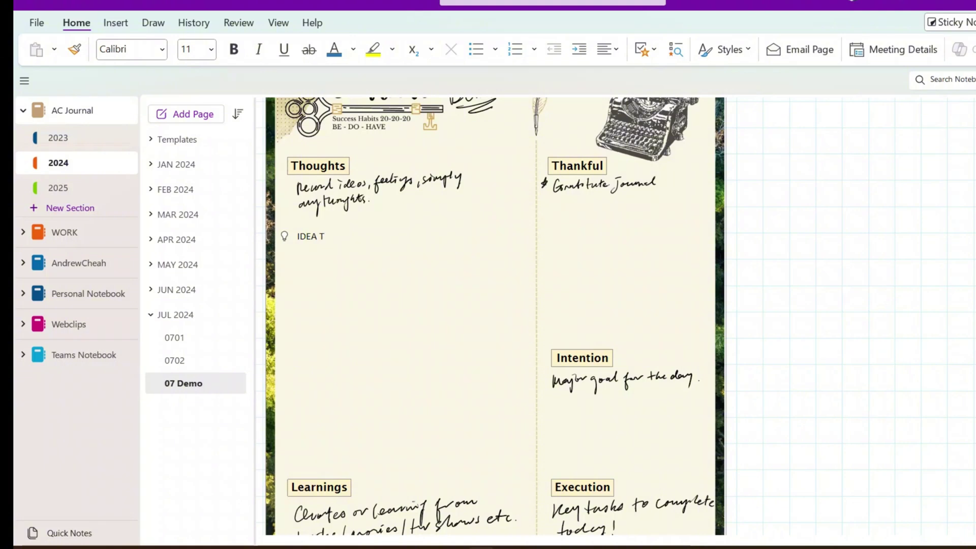
{"action": "type", "text": "ODAY"}
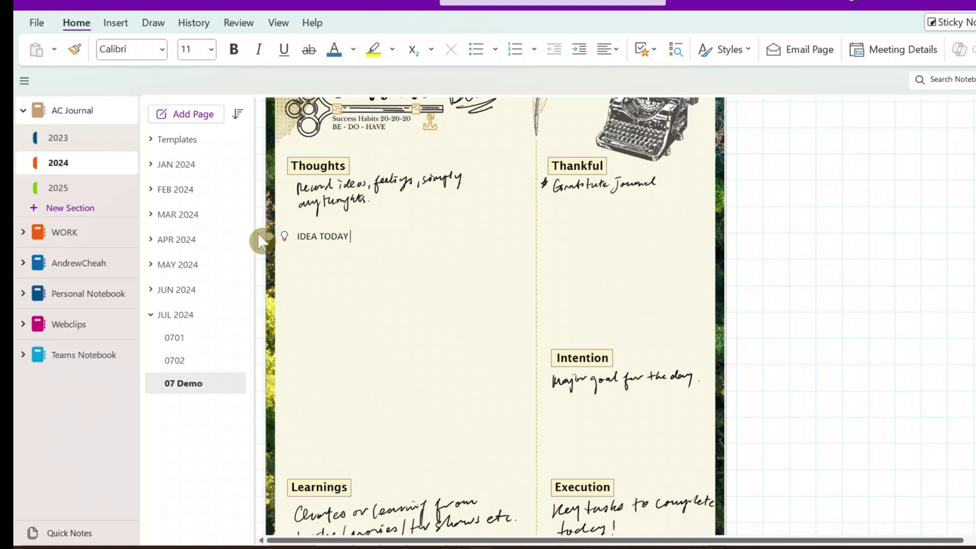
{"action": "triple_click", "coordinate": [322, 236]}
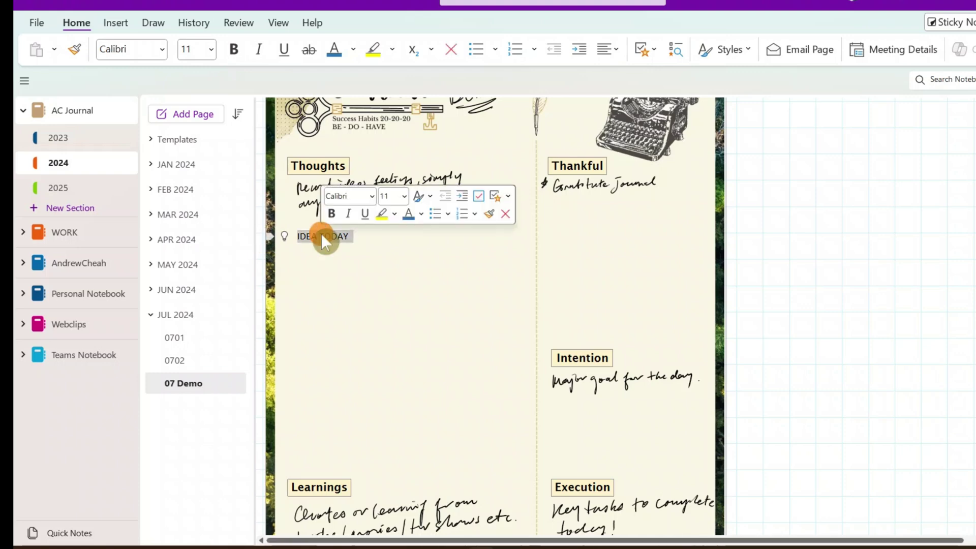
{"action": "left_click", "coordinate": [393, 270]}
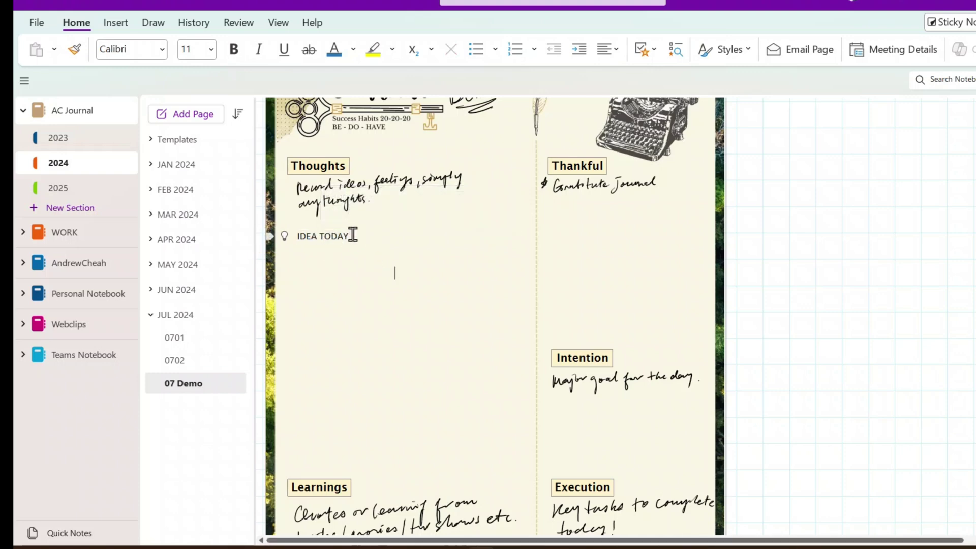
{"action": "triple_click", "coordinate": [337, 237]}
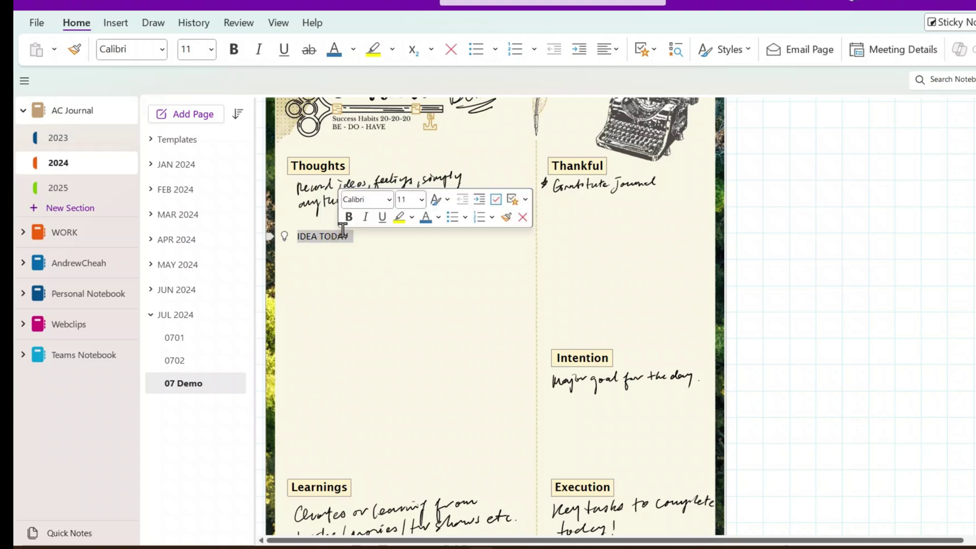
{"action": "left_click", "coordinate": [349, 217]}
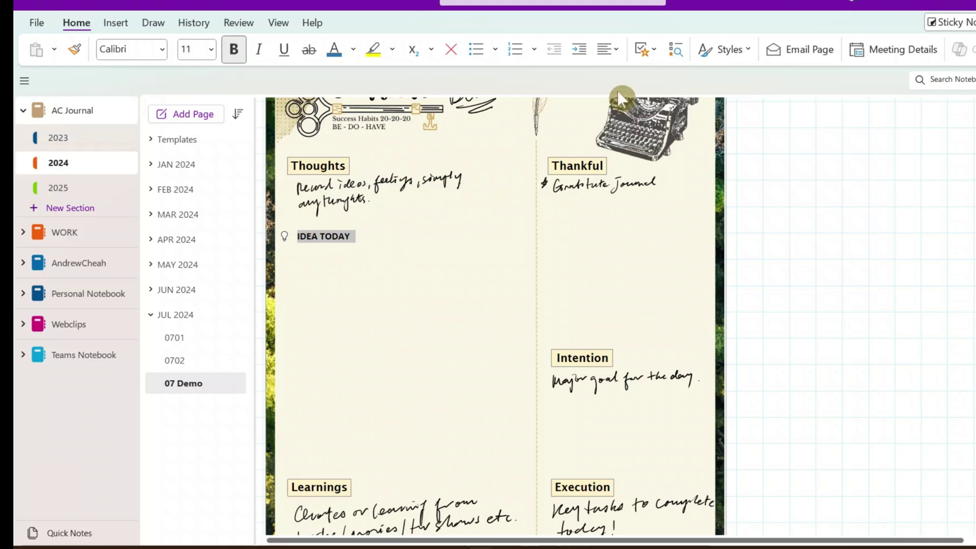
Open Find Tags and jump to the IDEA TODAY entry in the Tags Summary.
{"action": "left_click", "coordinate": [672, 49]}
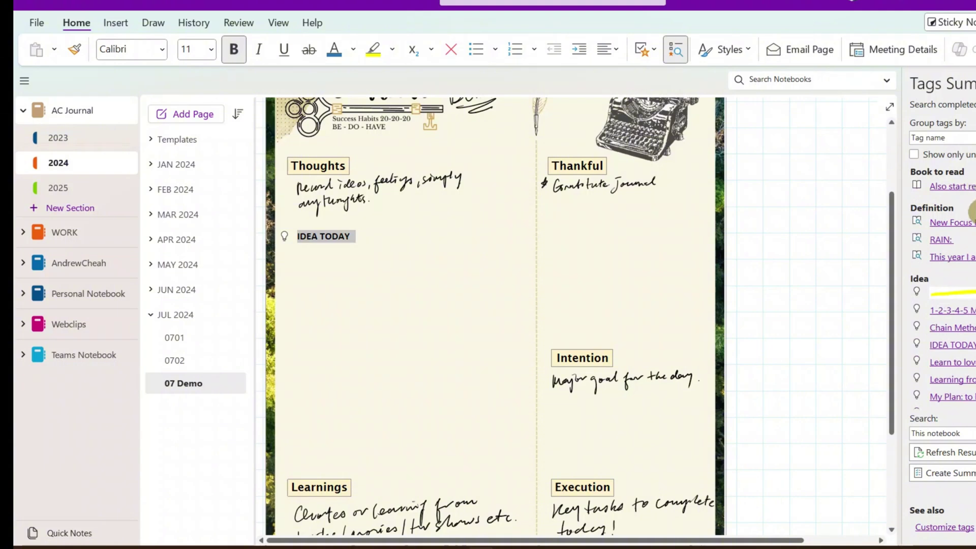
{"action": "scroll", "coordinate": [973, 243], "scroll_direction": "down", "scroll_amount": 1}
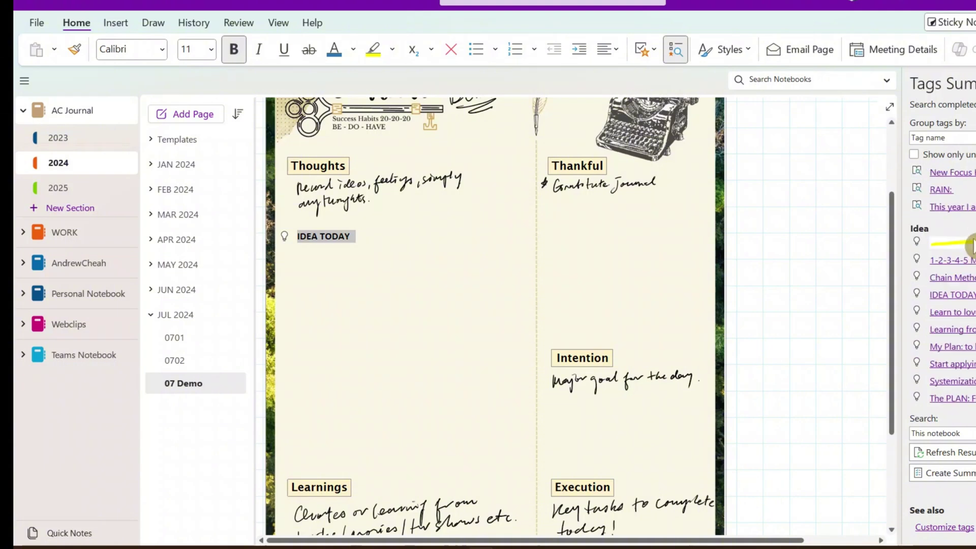
{"action": "scroll", "coordinate": [961, 245], "scroll_direction": "down", "scroll_amount": 1}
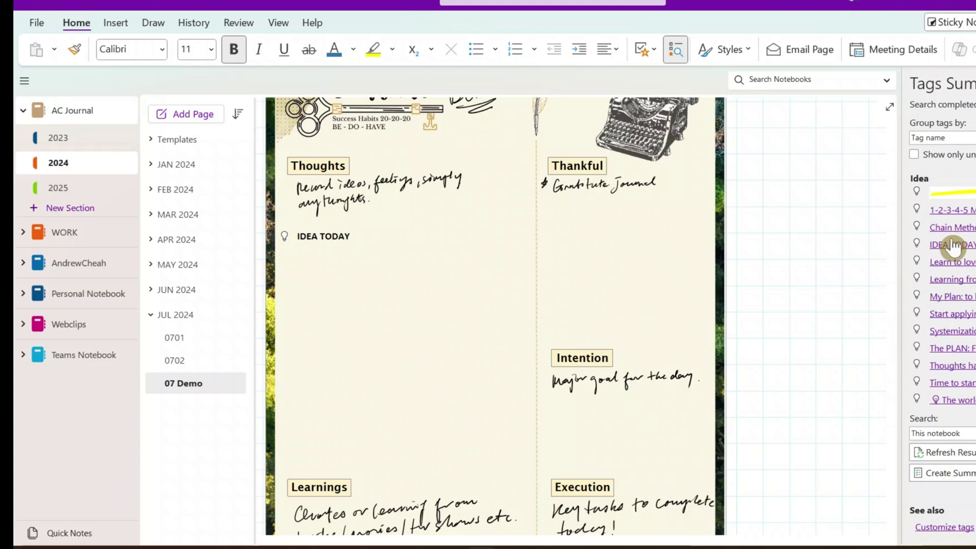
{"action": "left_click", "coordinate": [953, 246]}
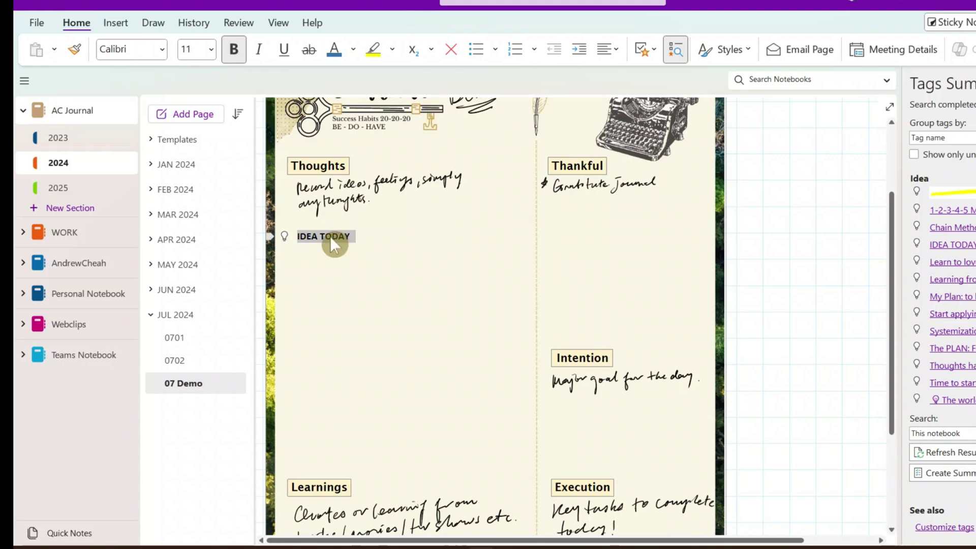
Visit the Feb 01 page in the 2025 section, then jump back to IDEA TODAY.
{"action": "left_click", "coordinate": [66, 188]}
{"action": "left_click", "coordinate": [198, 231]}
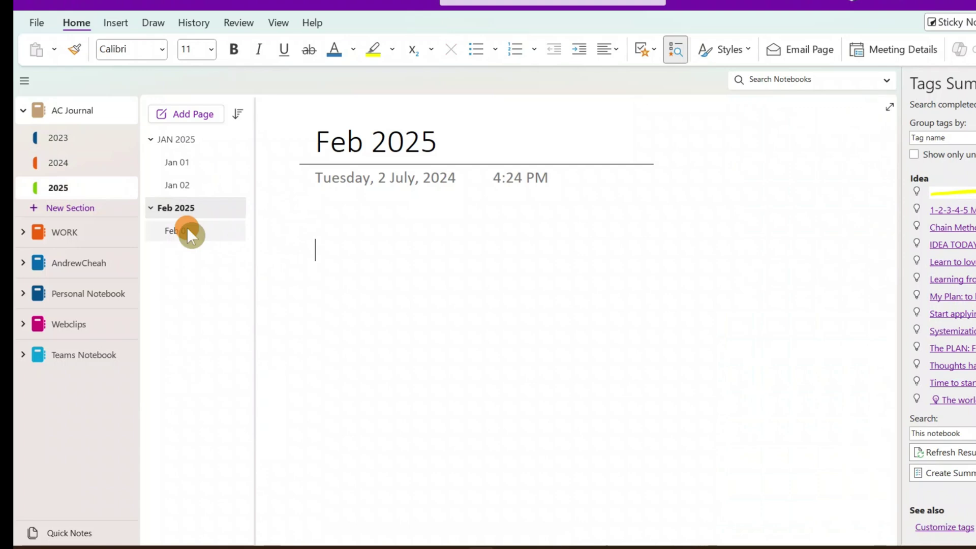
{"action": "left_click", "coordinate": [954, 245]}
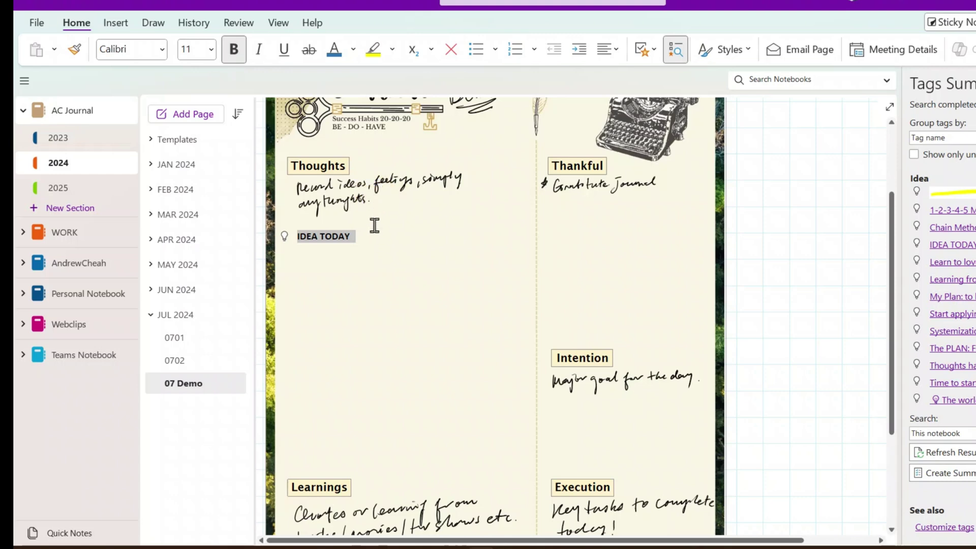
Open the Tags gallery and dismiss it again without applying a tag.
{"action": "left_click", "coordinate": [650, 45]}
{"action": "scroll", "coordinate": [696, 300], "scroll_direction": "down", "scroll_amount": 4}
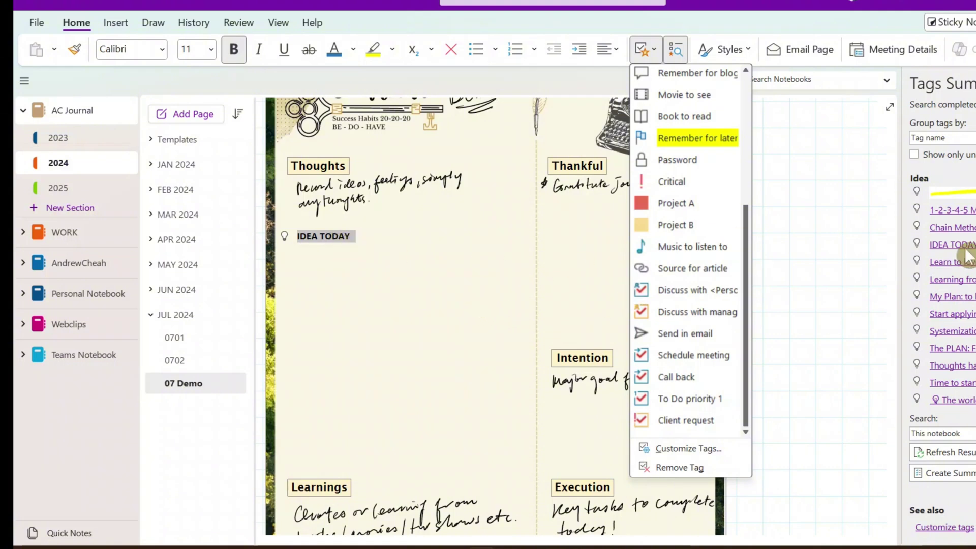
{"action": "left_click", "coordinate": [679, 45]}
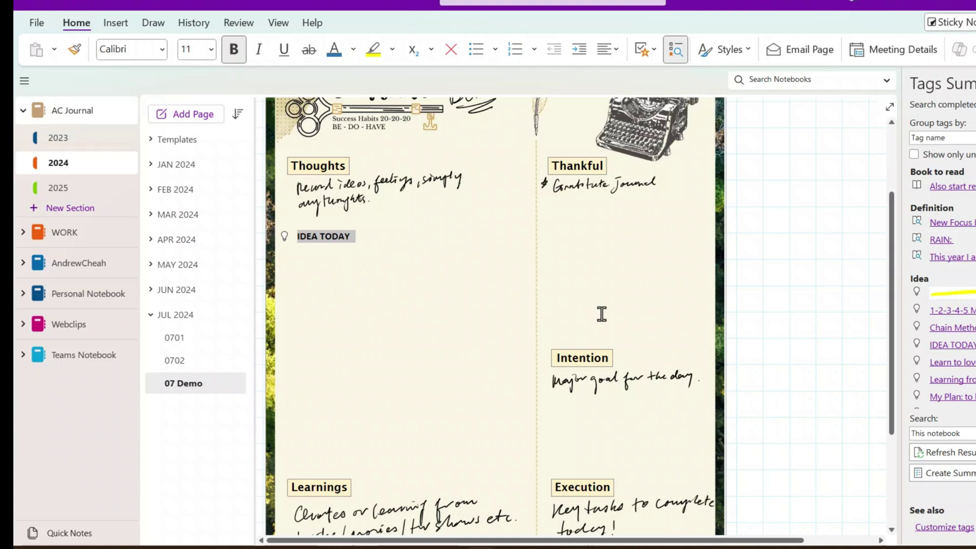
{"action": "left_click", "coordinate": [675, 49]}
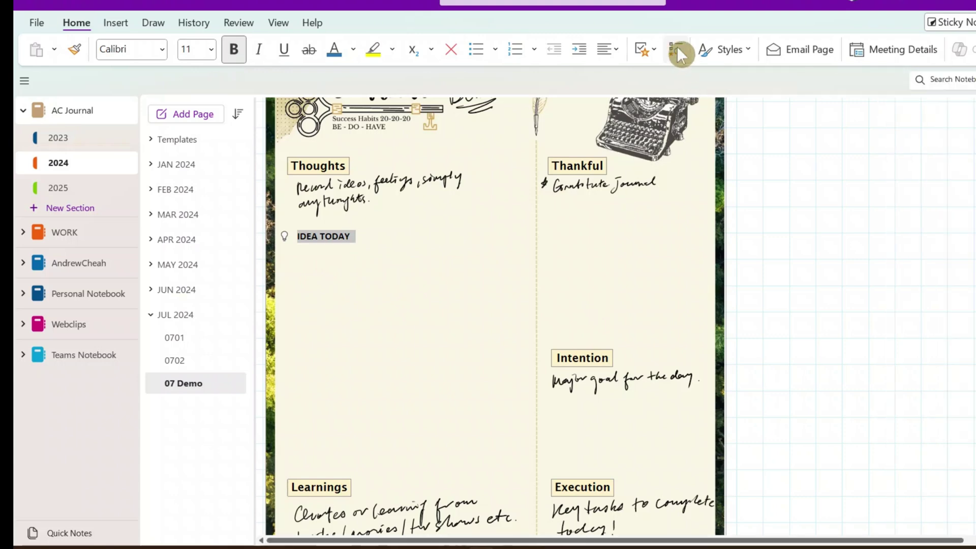